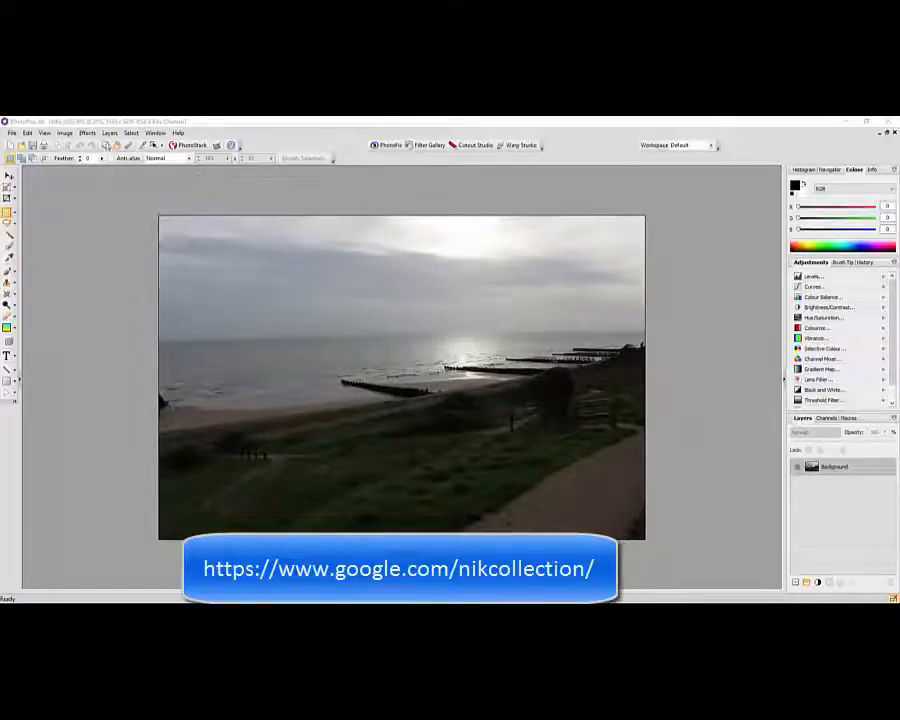
Look through the Nik Collection plug-in filters available for the beach photo.
click(89, 135)
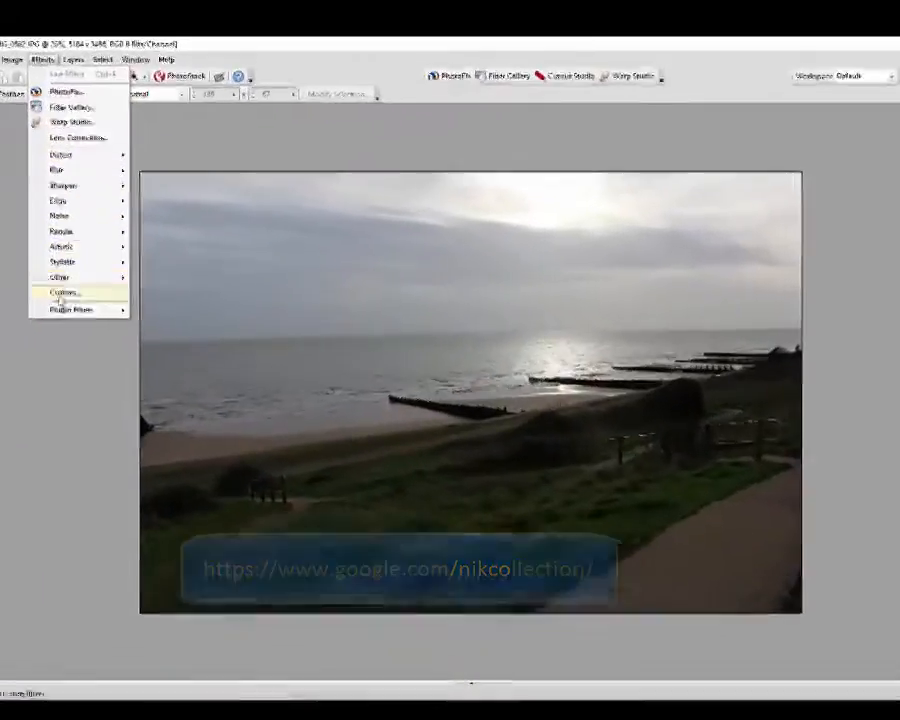
mouse_move(103, 321)
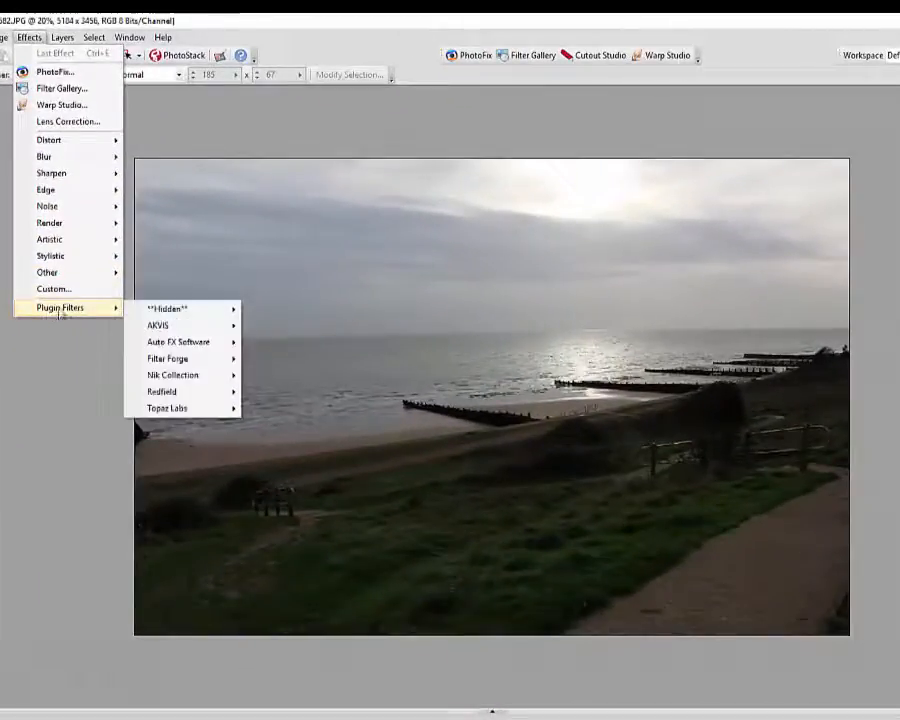
mouse_move(184, 381)
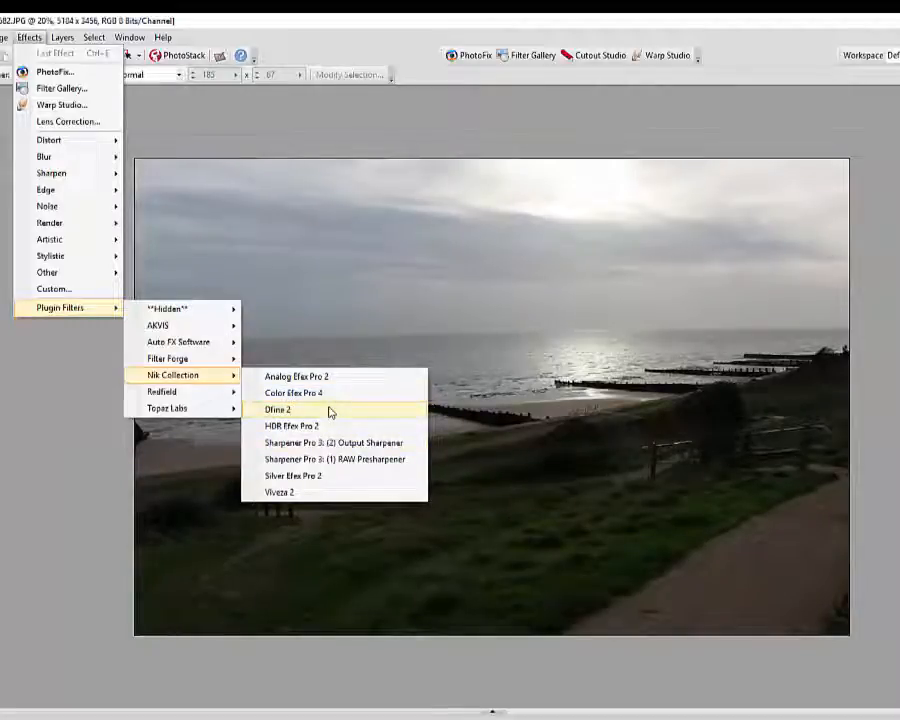
click(493, 679)
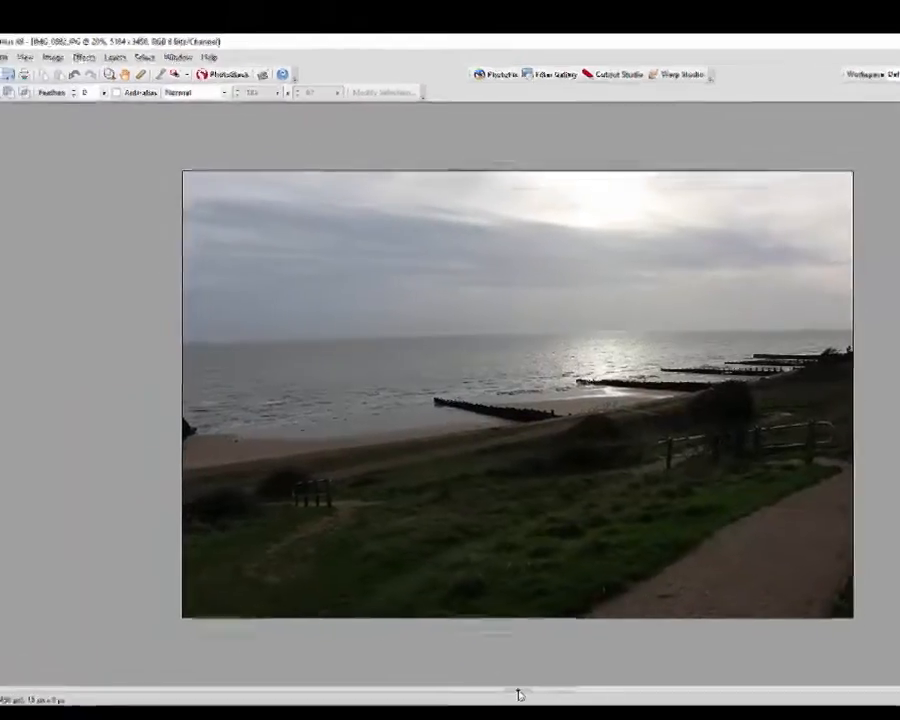
Compare the original photo IMG_0582.JPG with the edited version Walton beach 20-12-15-remixed.jpg among the open documents.
click(519, 692)
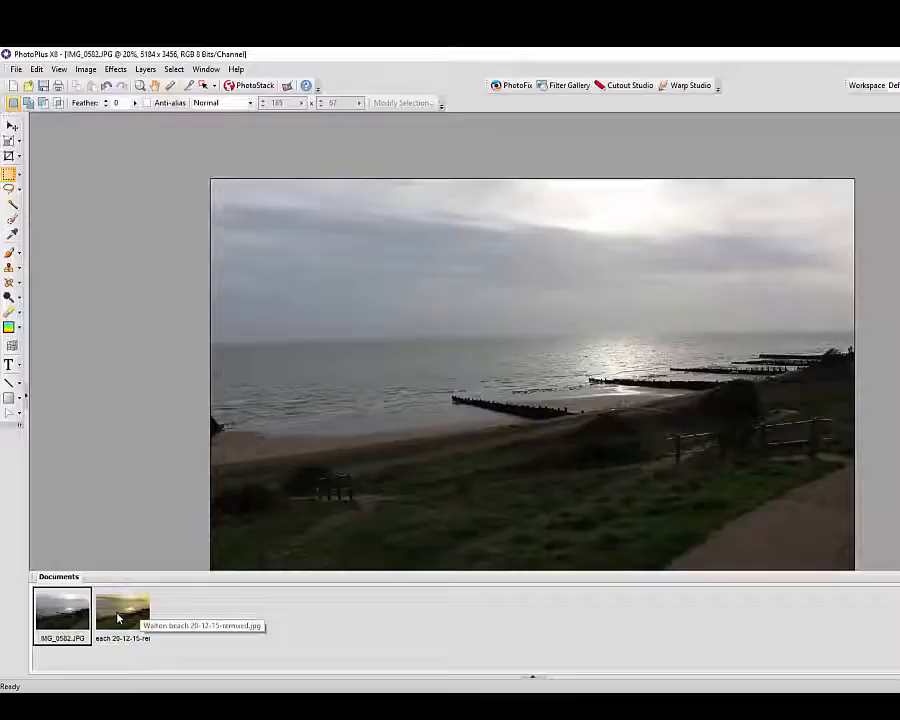
click(533, 679)
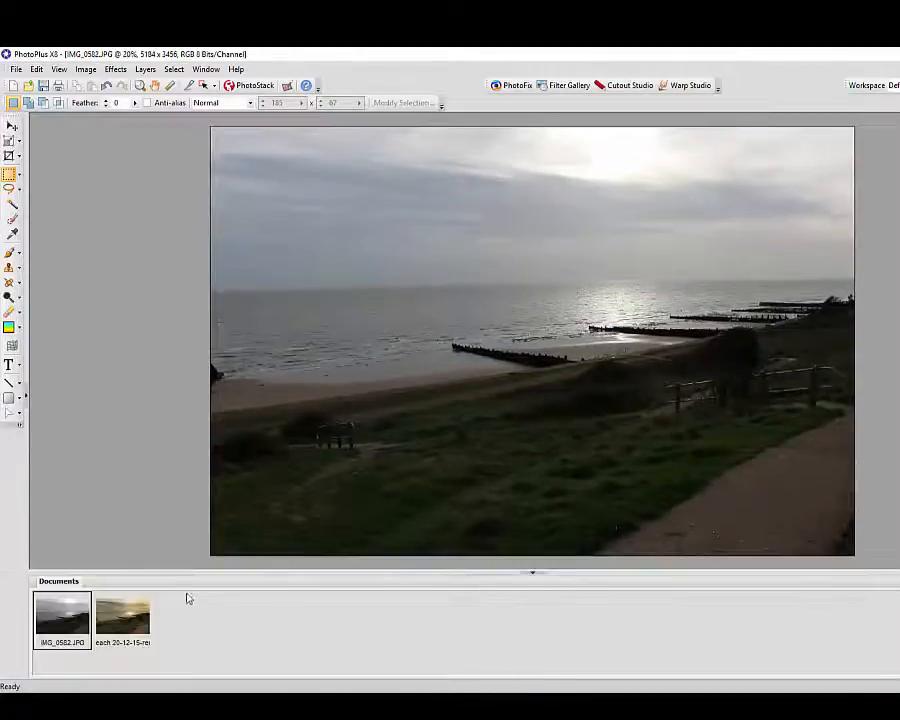
click(138, 612)
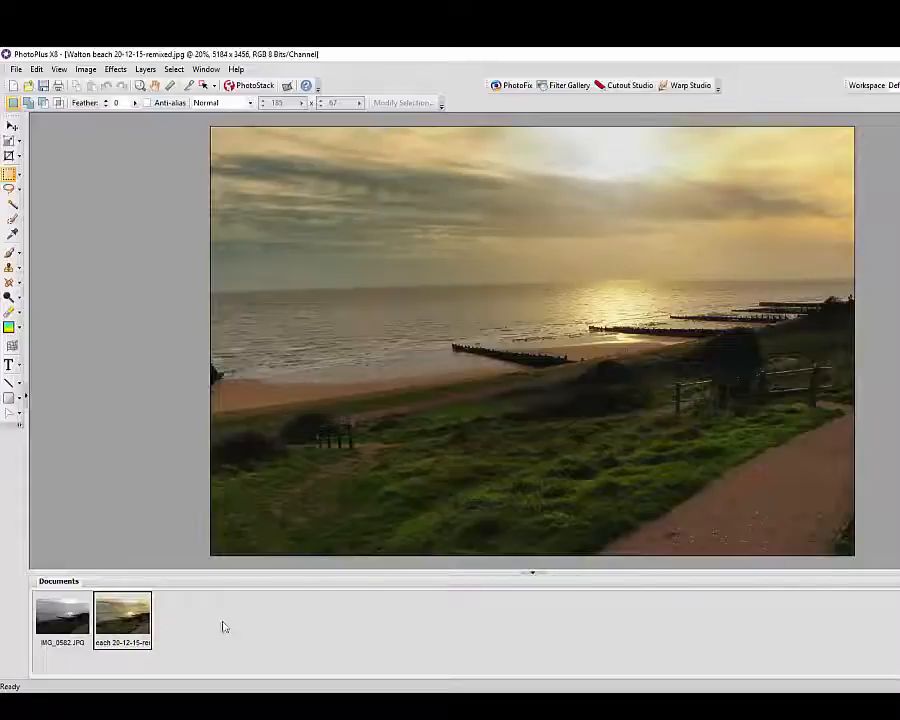
click(68, 621)
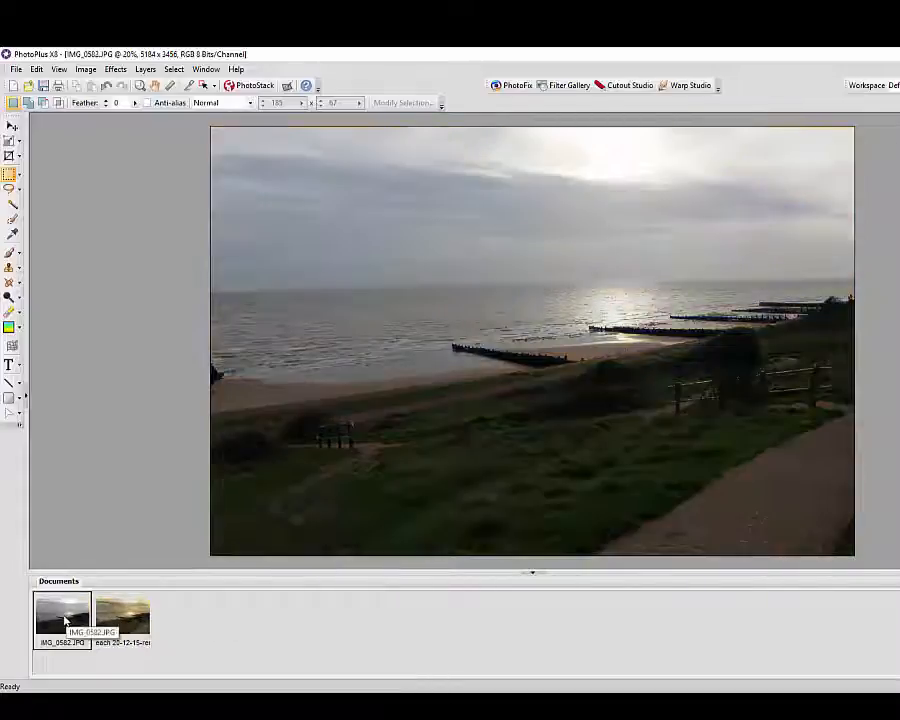
click(126, 628)
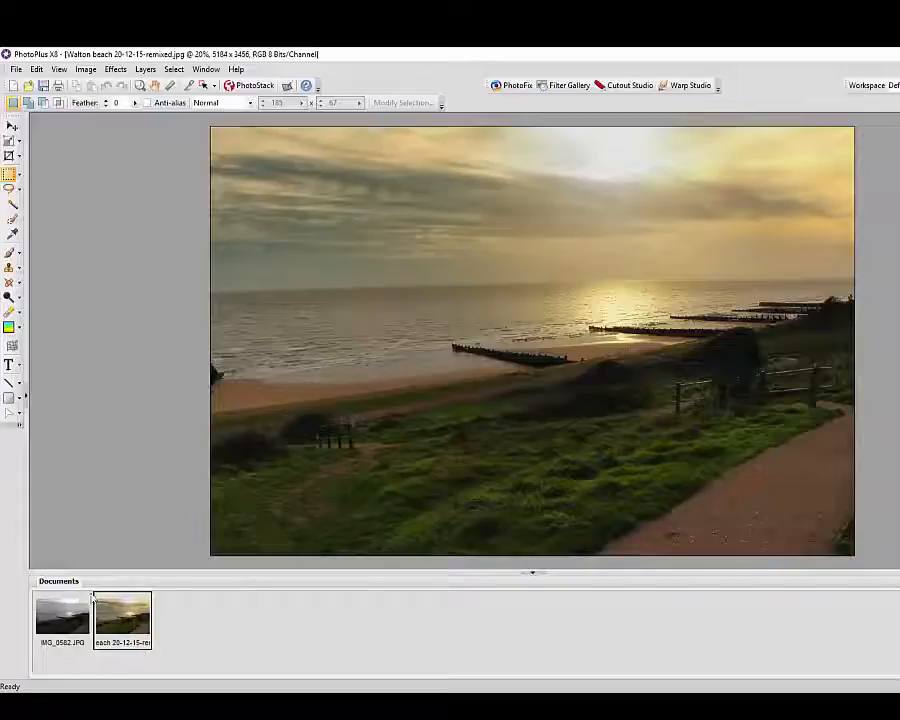
click(61, 619)
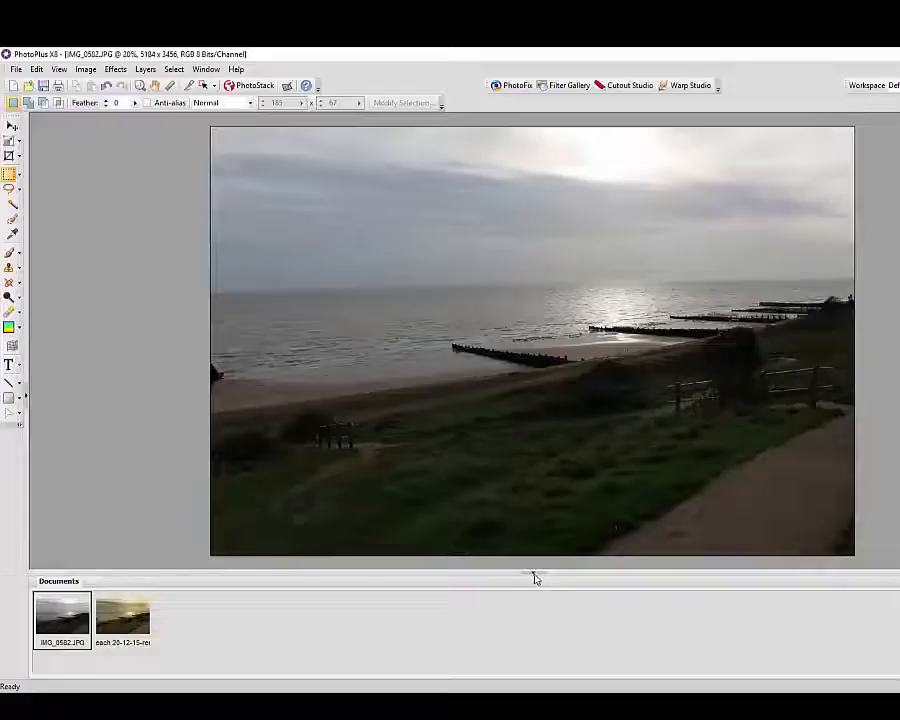
click(534, 578)
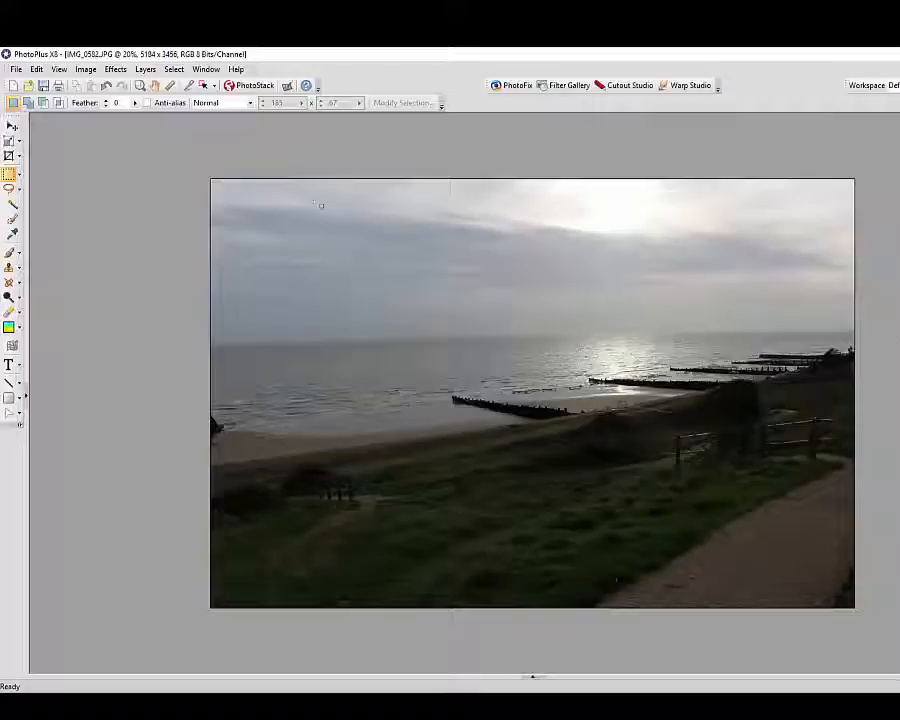
click(116, 69)
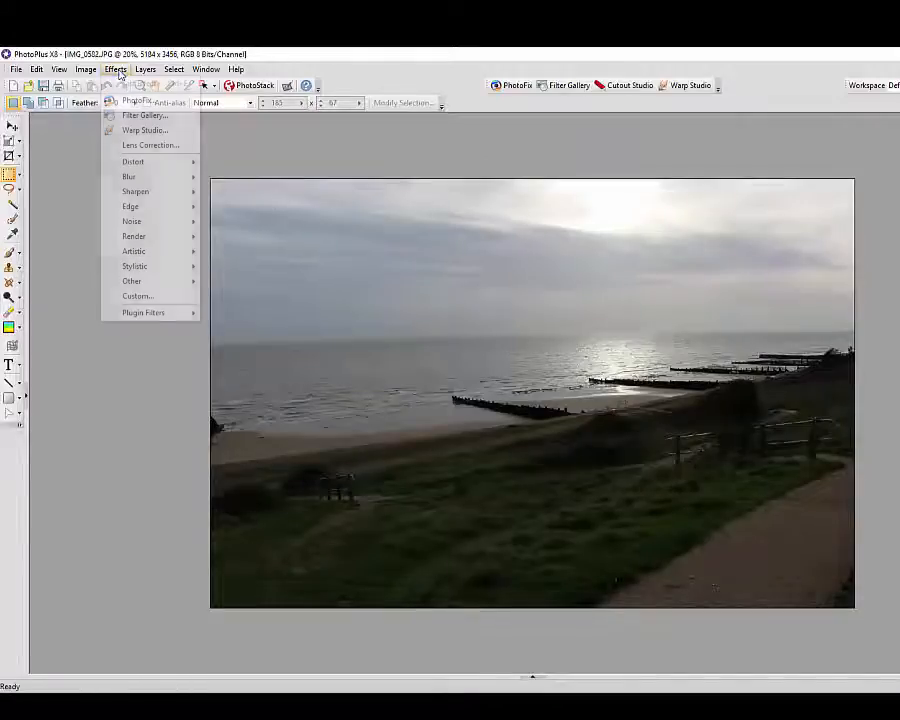
mouse_move(157, 313)
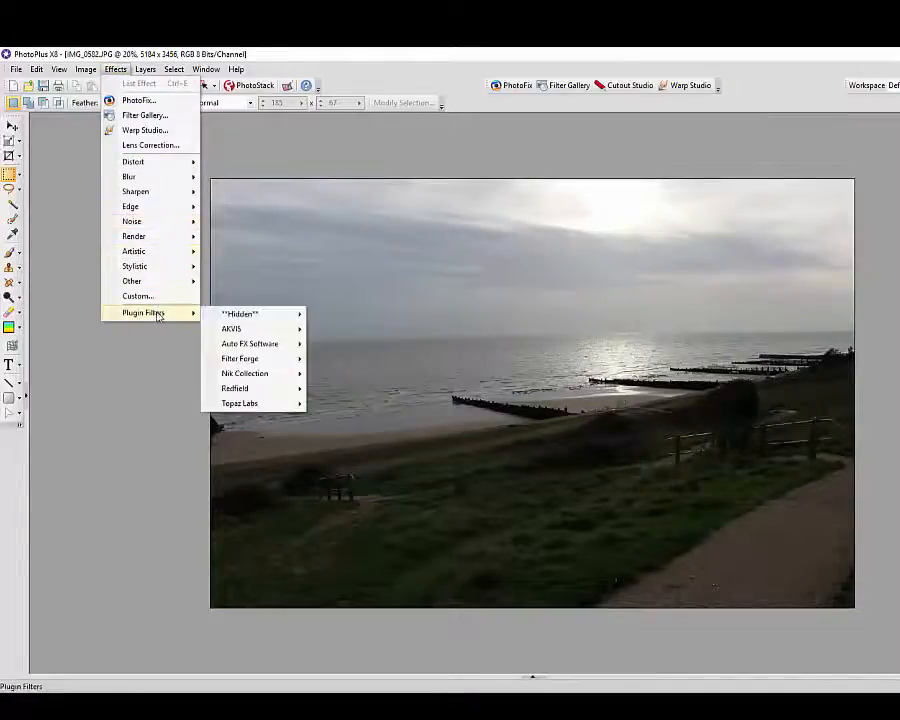
mouse_move(232, 332)
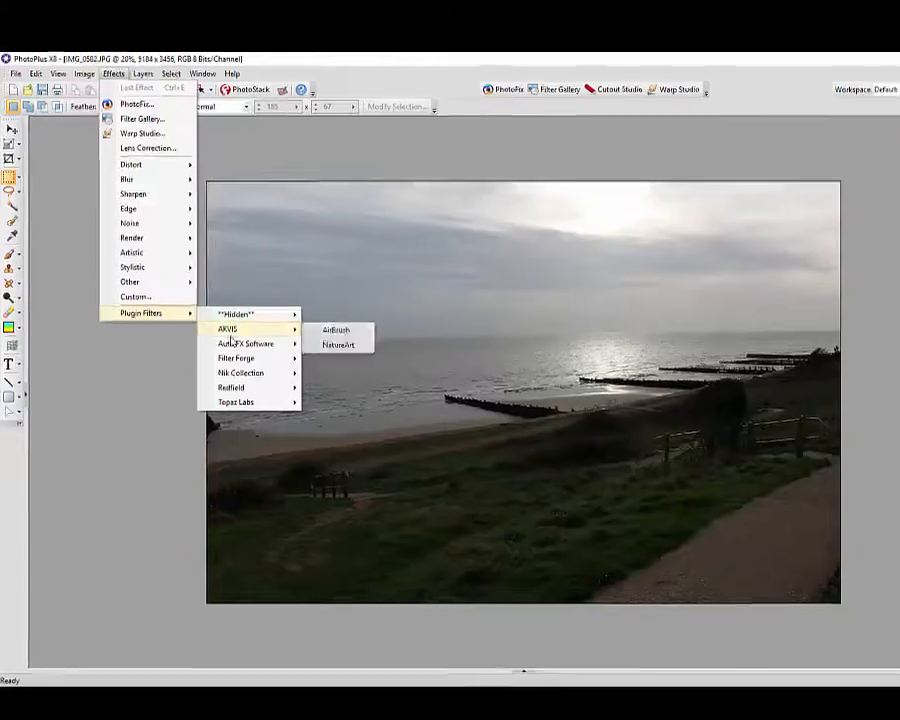
mouse_move(245, 372)
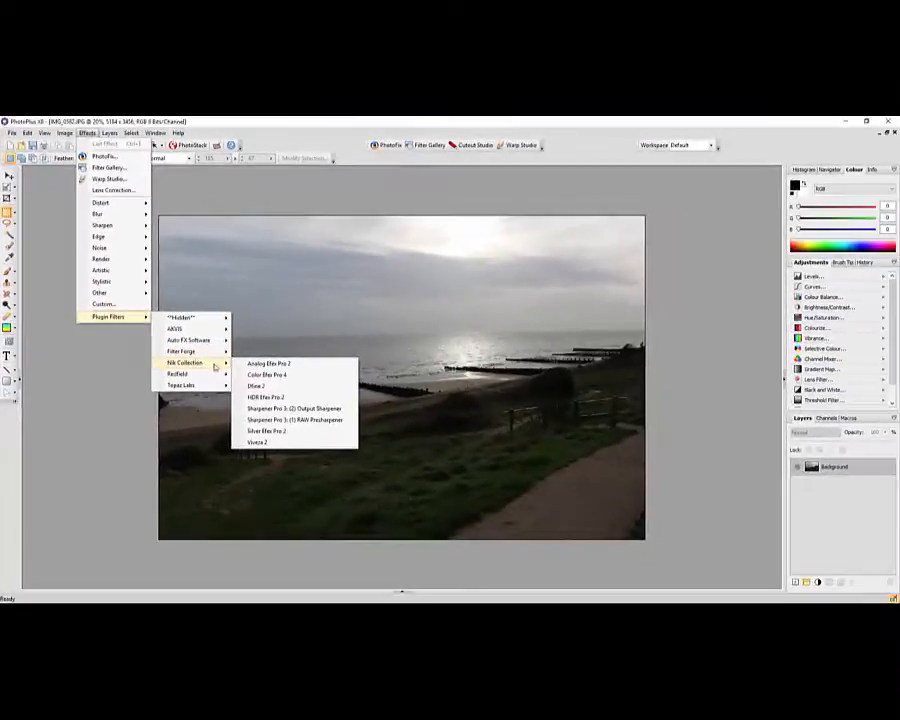
click(284, 376)
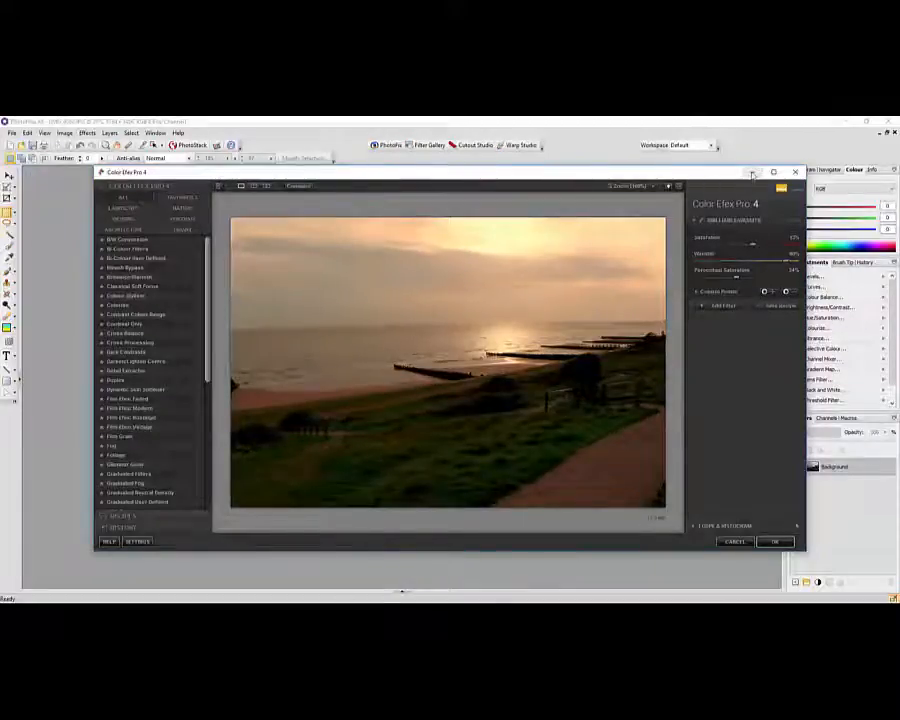
click(753, 175)
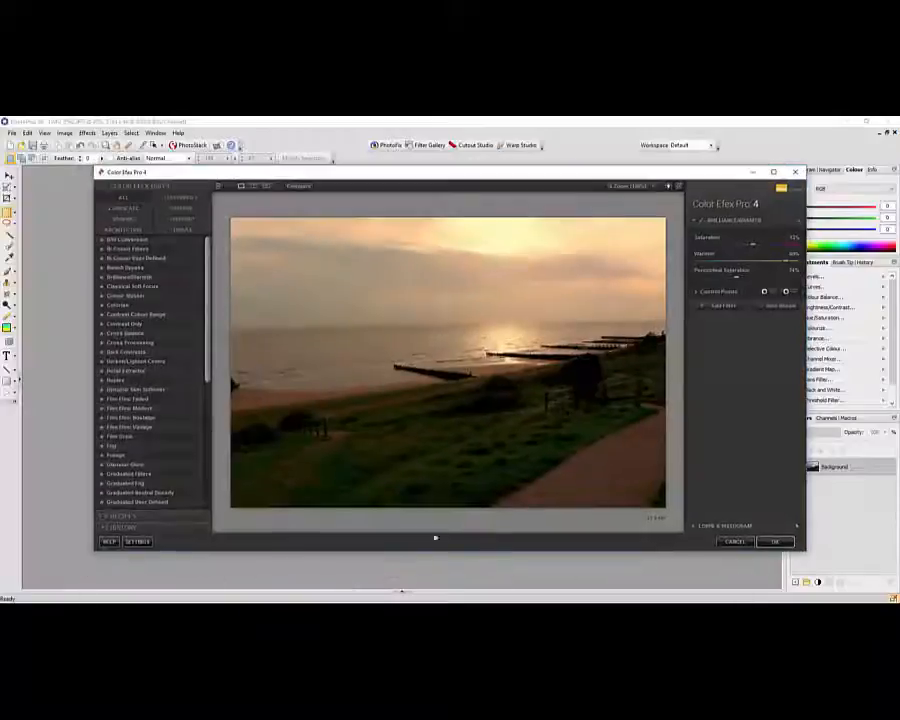
click(795, 172)
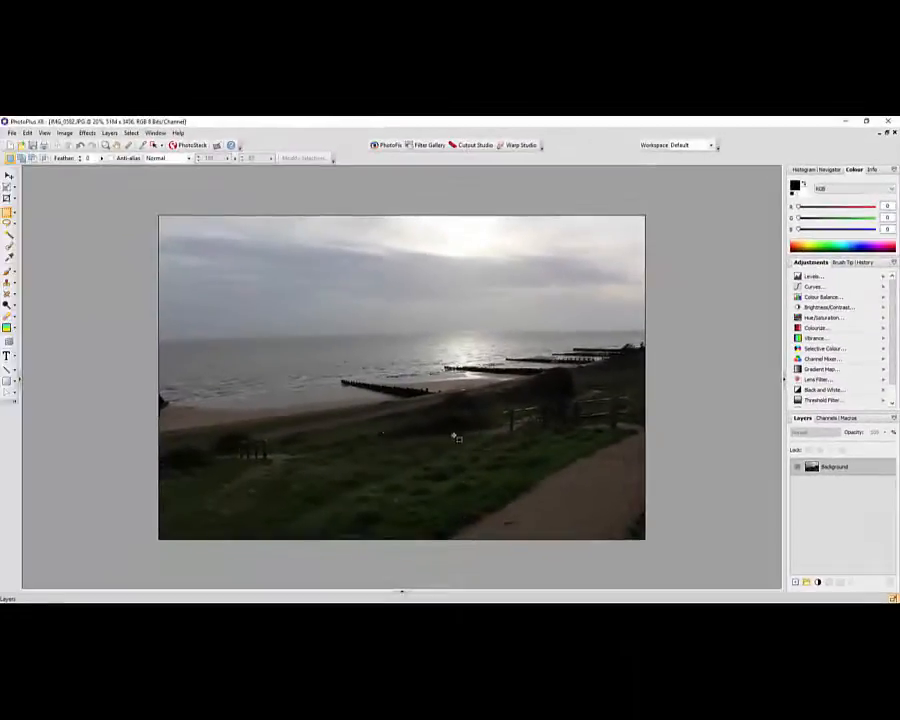
Open the original beach photo in the Nik Collection plug-in Color Efex Pro 4.
click(87, 133)
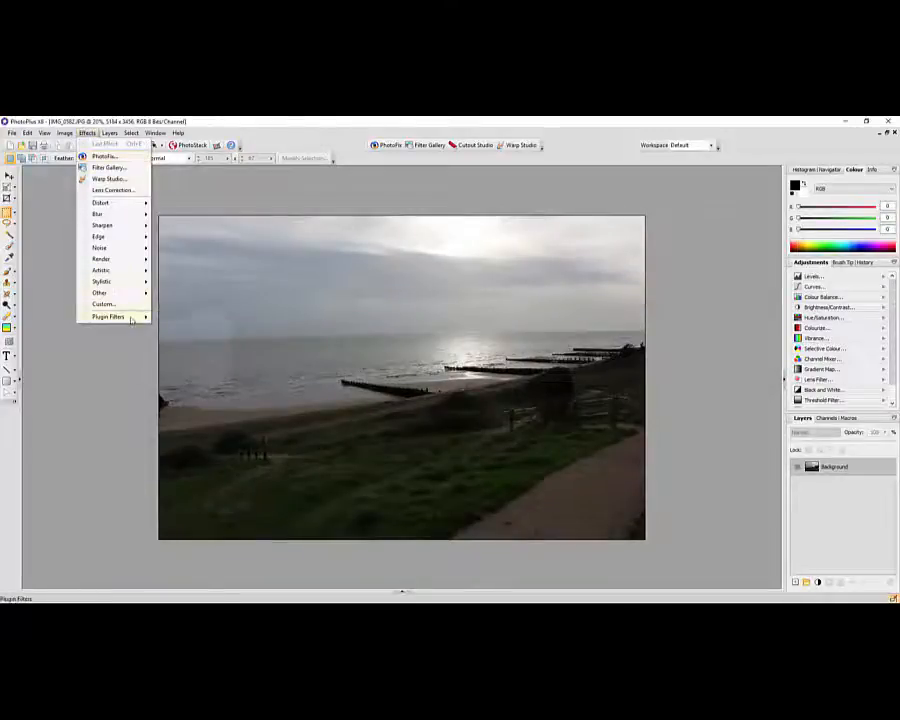
mouse_move(110, 316)
mouse_move(205, 363)
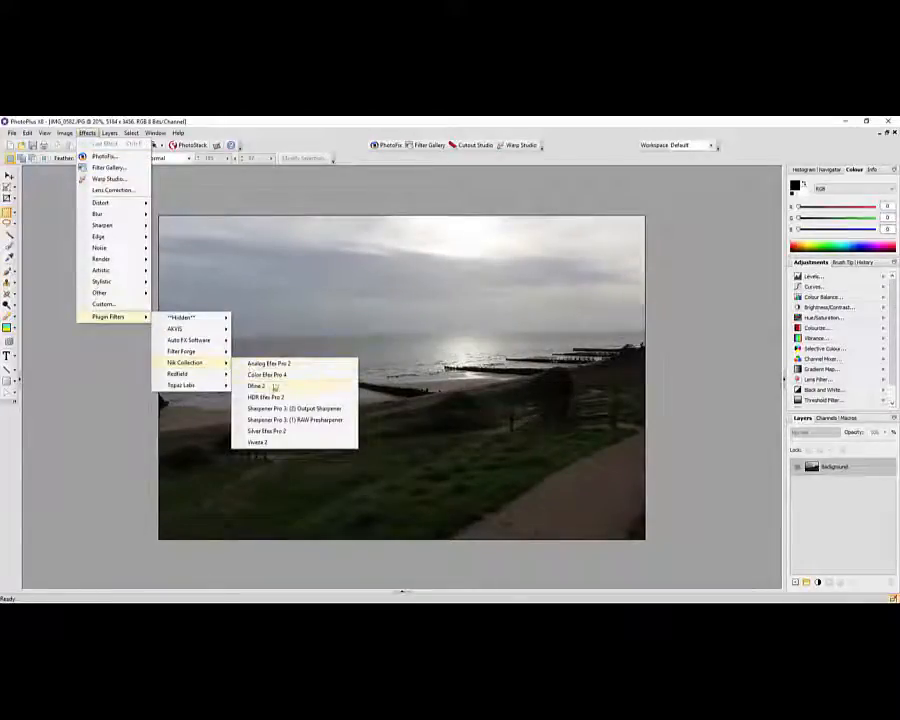
click(283, 374)
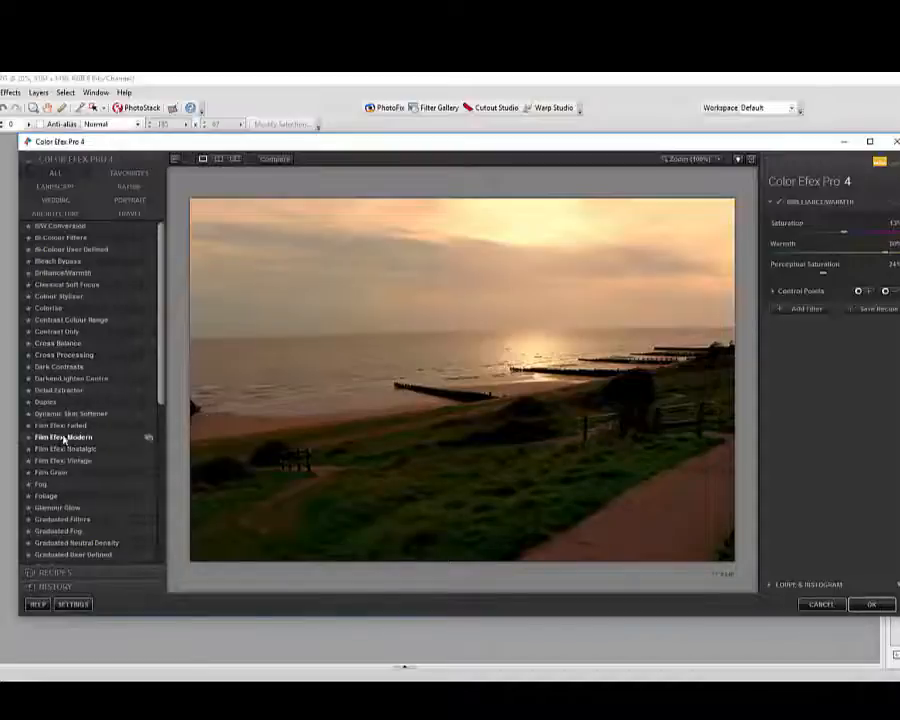
Try the Film Efex: Modern and Graduated Neutral Density filters on the photo.
click(63, 438)
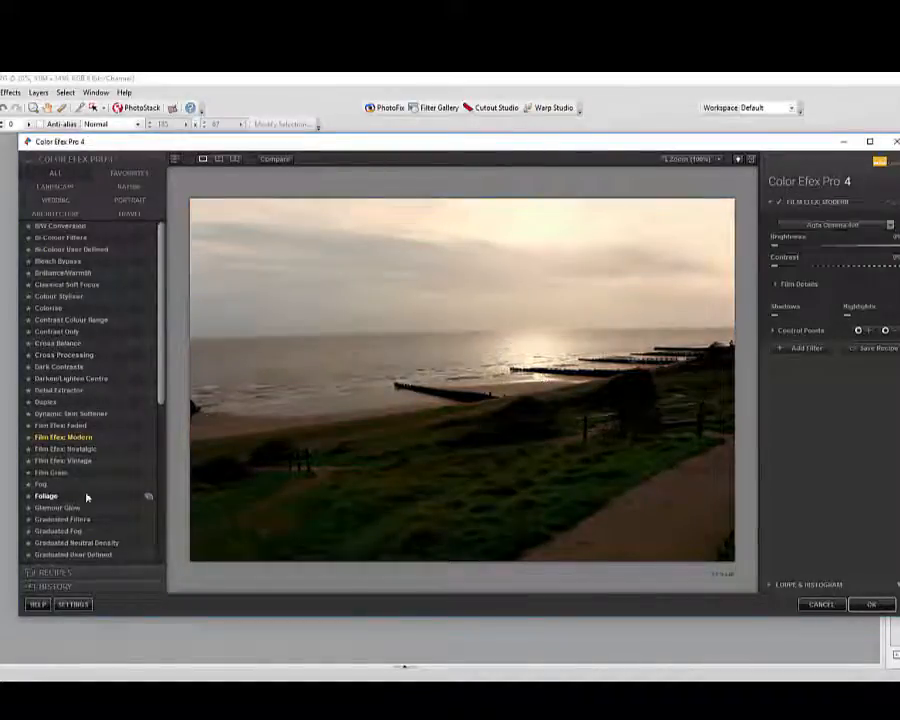
click(74, 543)
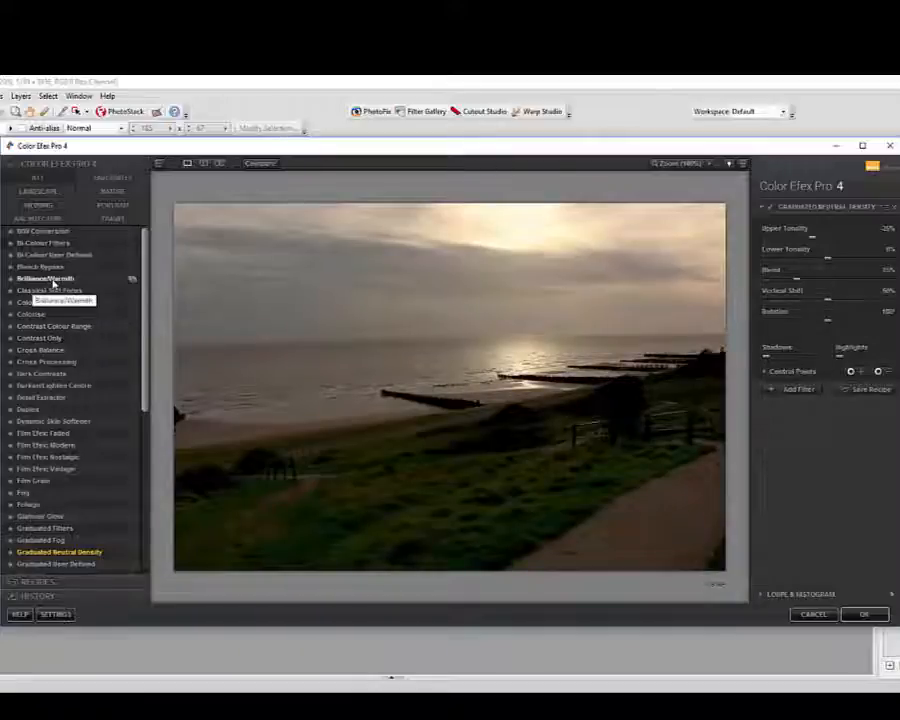
Apply the Brilliance/Warmth filter with Saturation at 16%, Warmth at 78% and Perceptual Saturation at 24%.
click(53, 282)
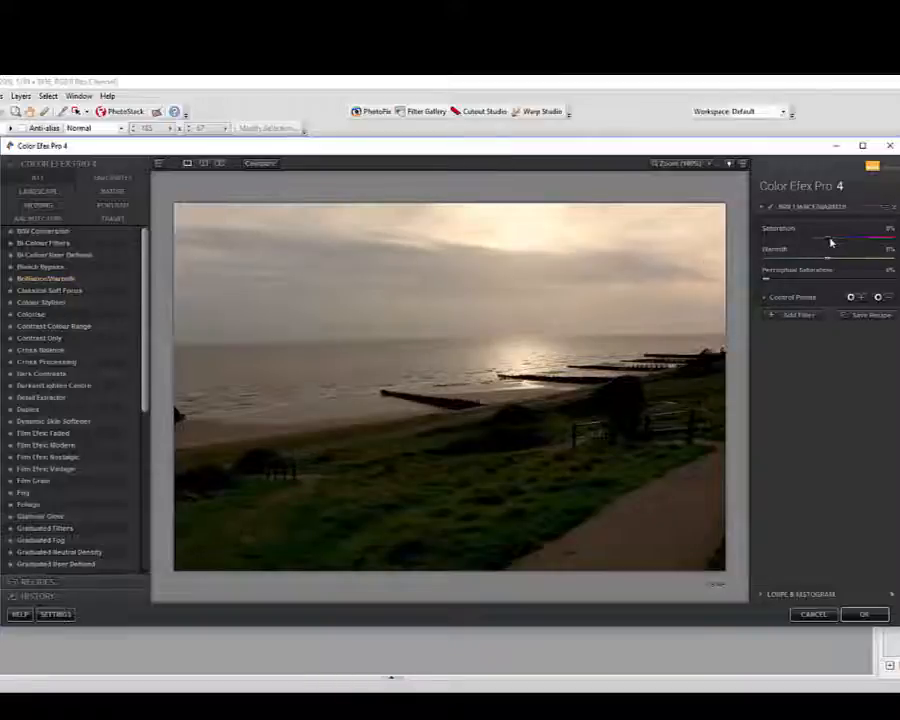
drag(834, 242, 840, 241)
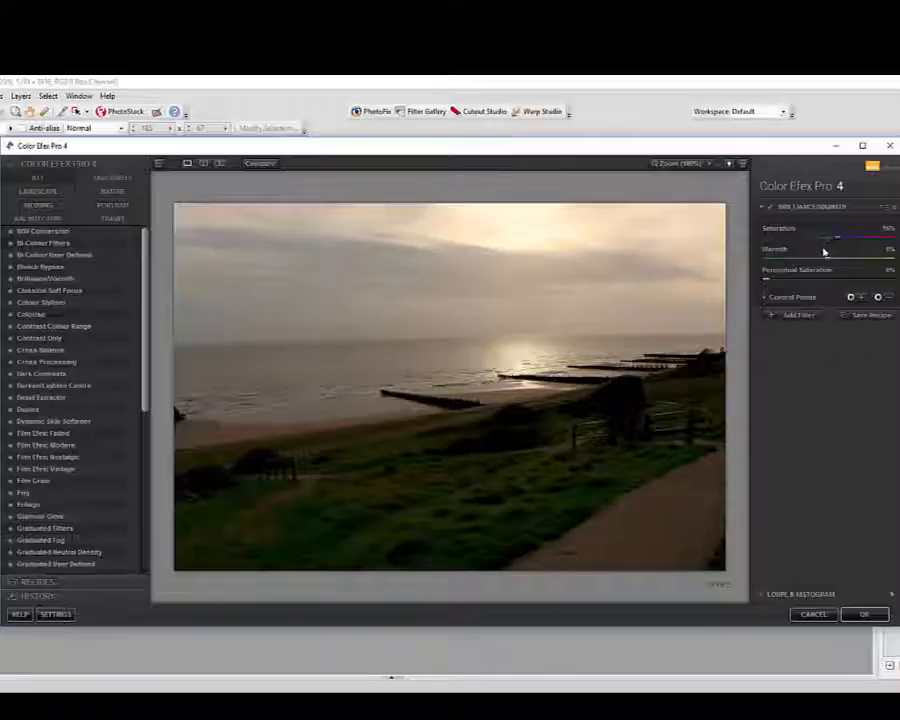
drag(830, 263, 864, 262)
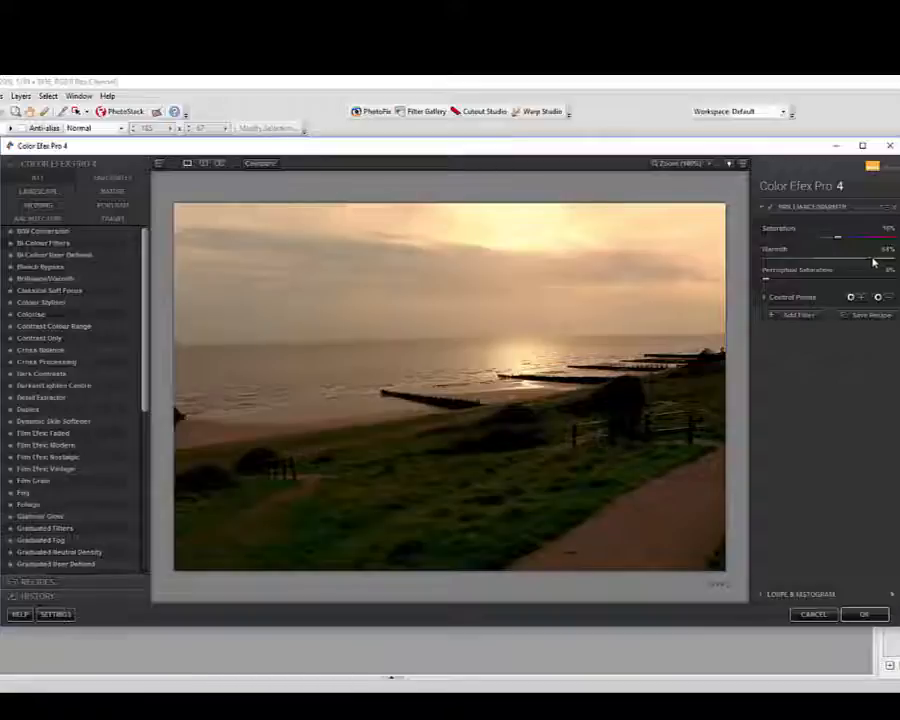
mouse_move(873, 262)
mouse_down()
mouse_move(895, 260)
mouse_move(876, 263)
mouse_up()
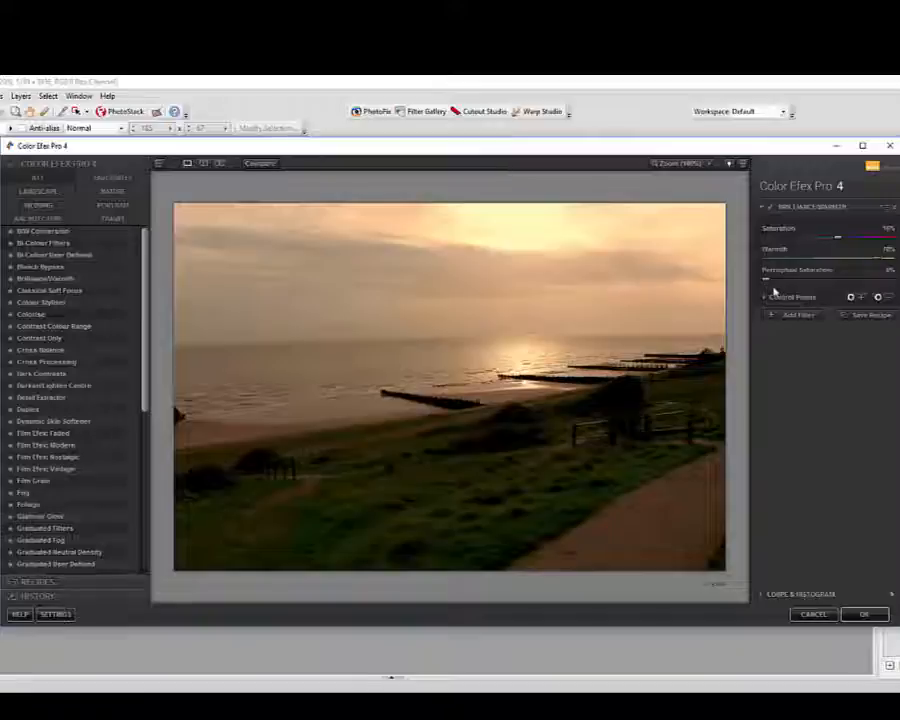
drag(770, 285, 818, 275)
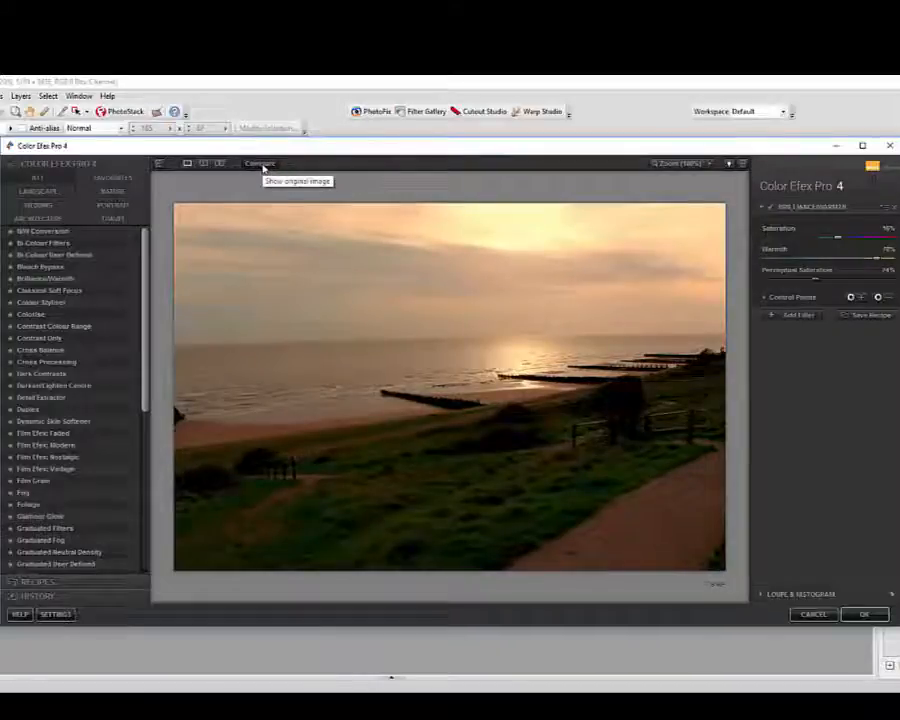
Compare the Brilliance/Warmth result with the original image in the preview.
click(261, 164)
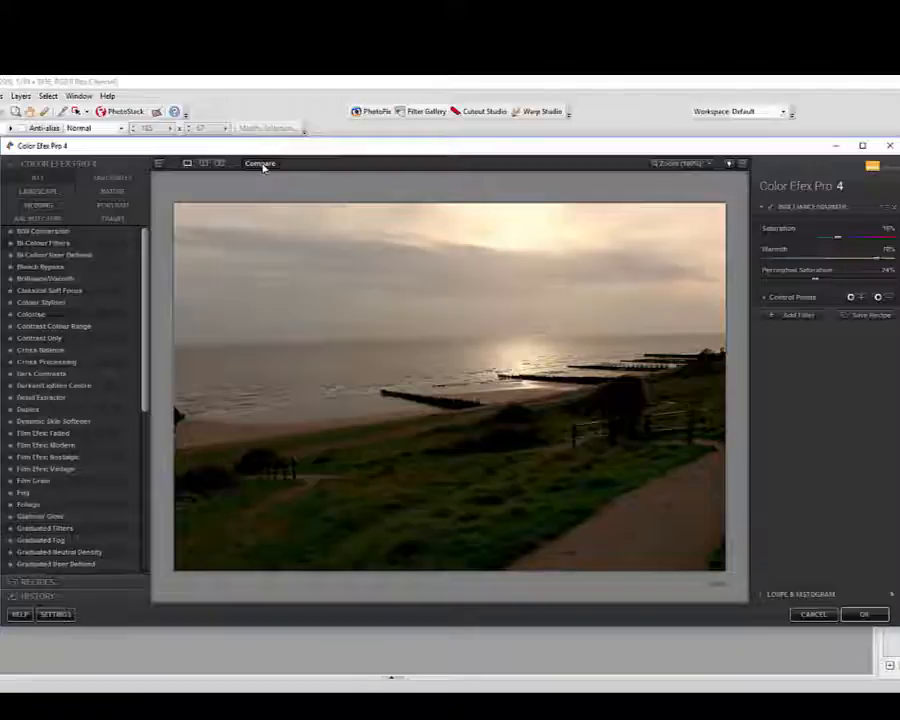
click(261, 164)
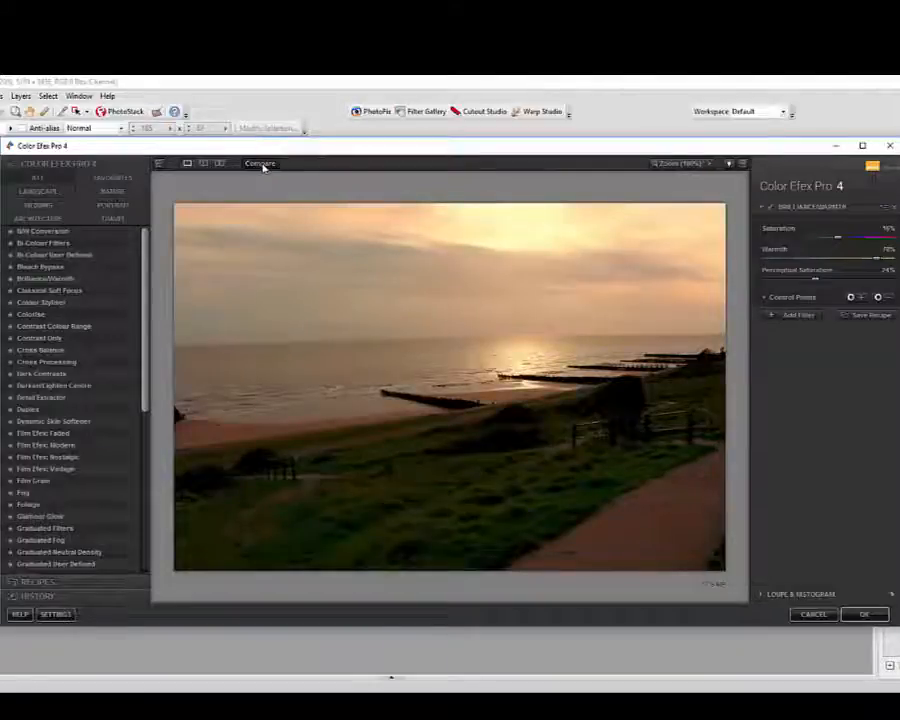
click(261, 164)
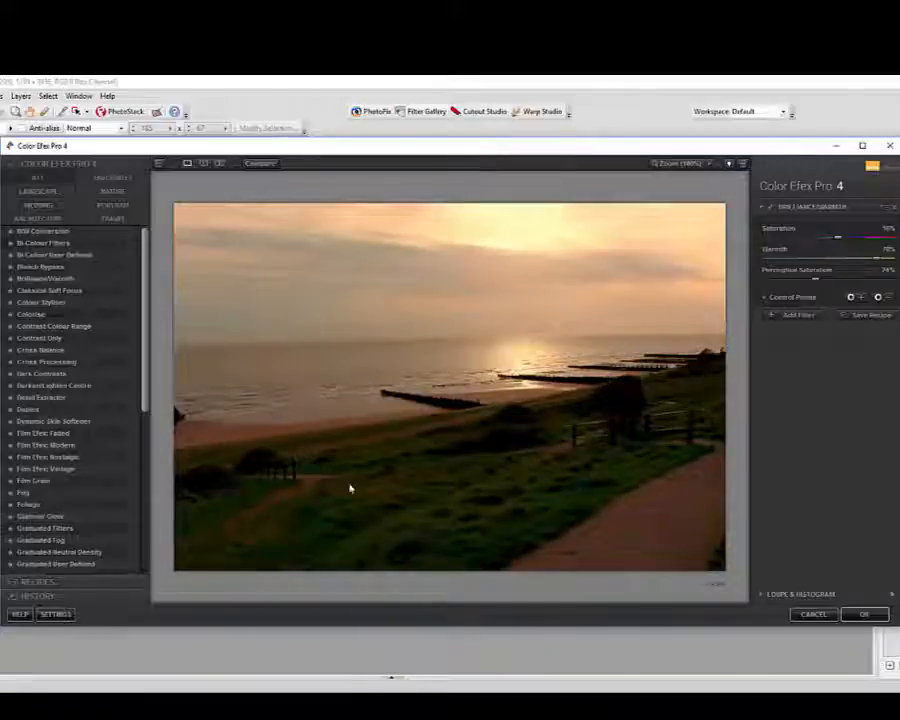
Add a second filter, Classical Soft Focus, and set its method to Soft Focus 3.
click(796, 316)
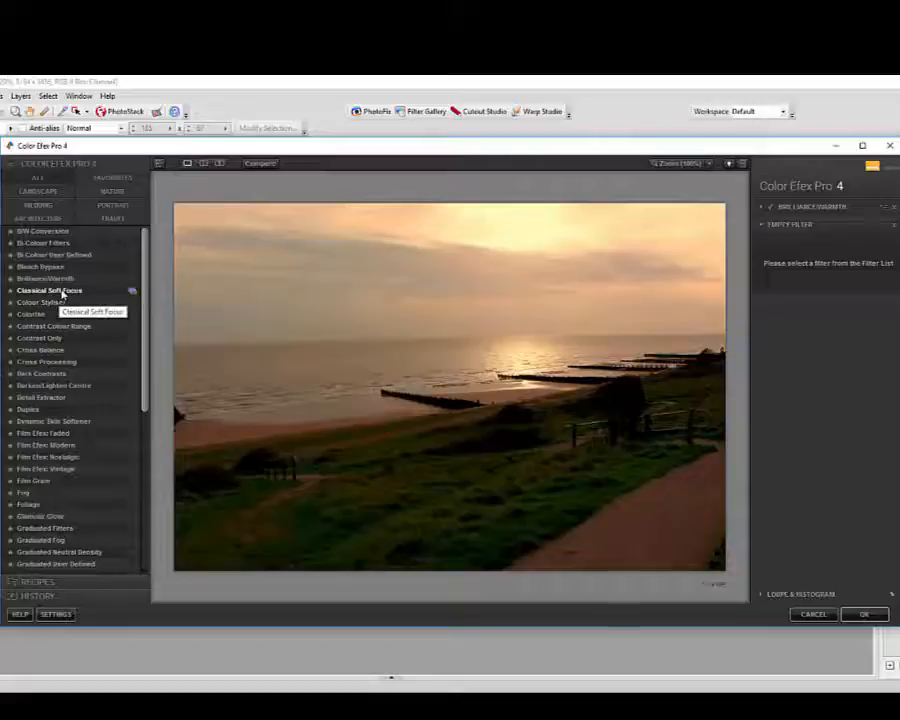
click(62, 293)
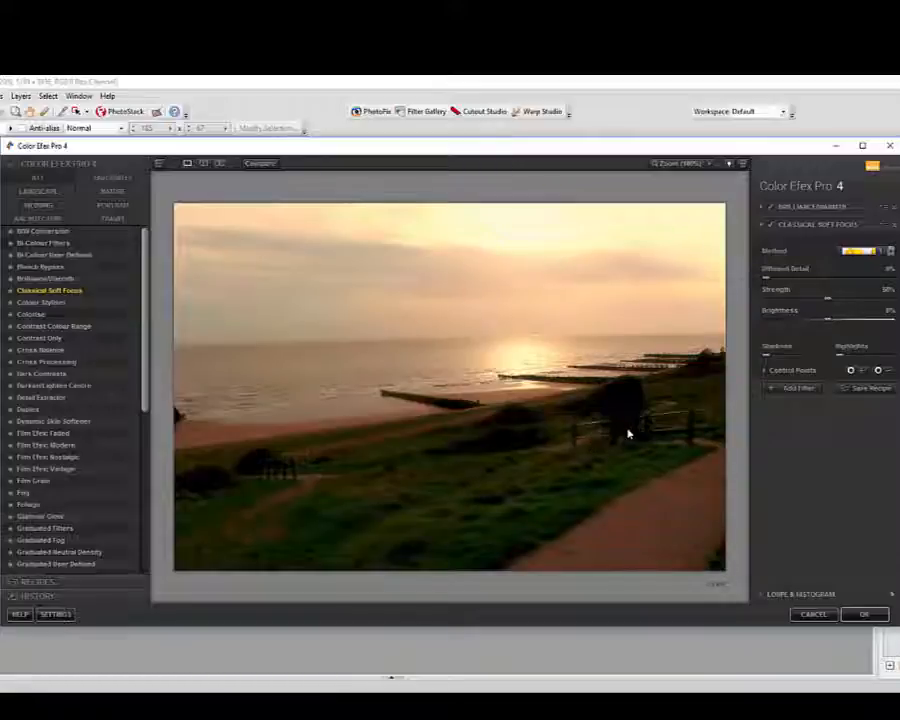
click(890, 252)
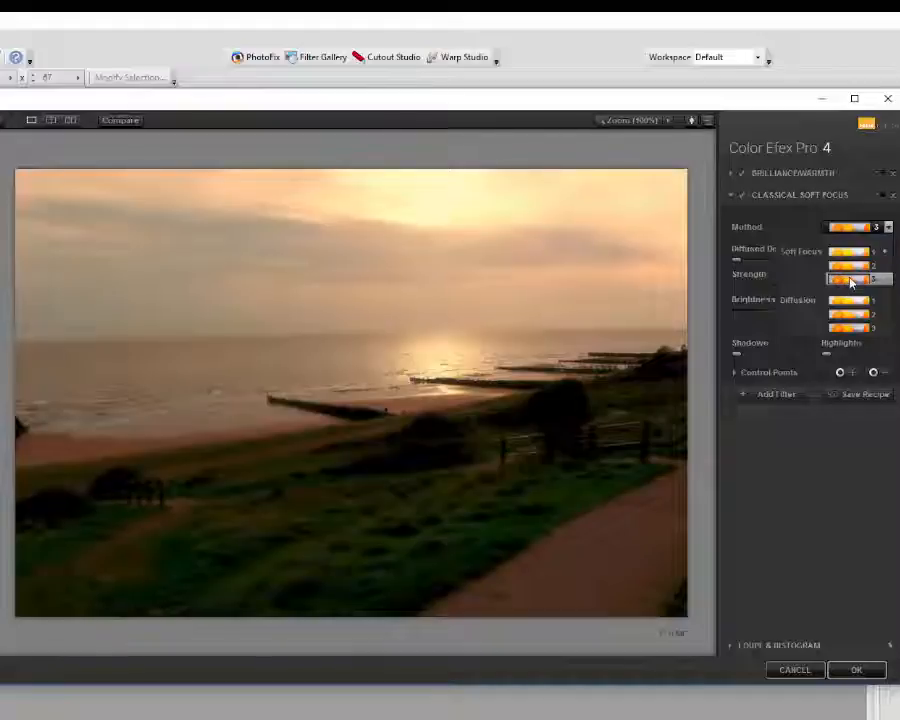
click(854, 284)
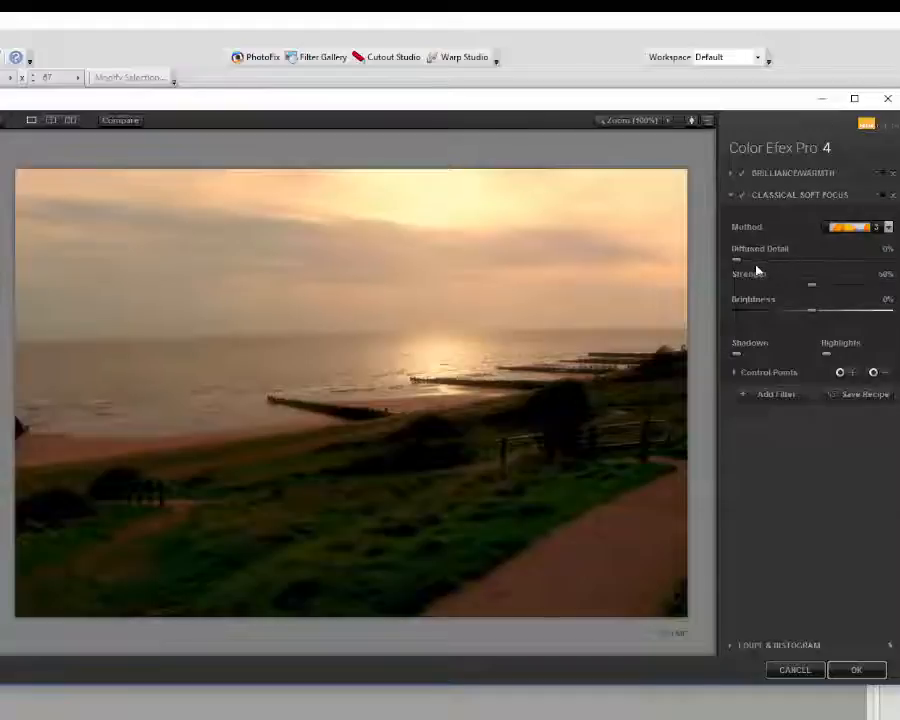
Set the Classical Soft Focus filter to Diffused Detail 4%, Strength 29% and Brightness 3%.
drag(734, 259, 742, 262)
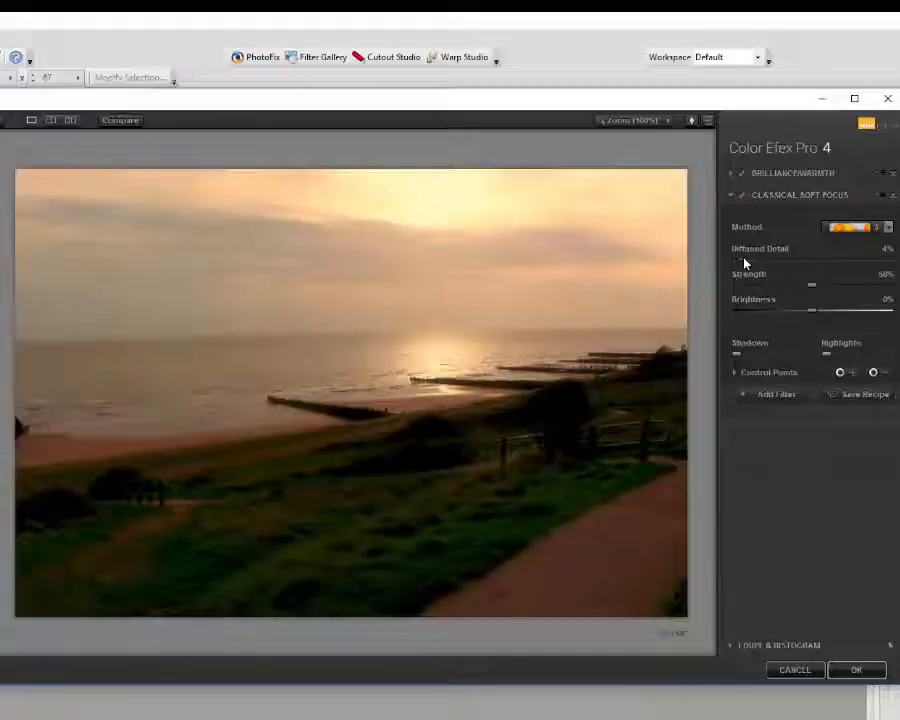
drag(815, 293, 781, 289)
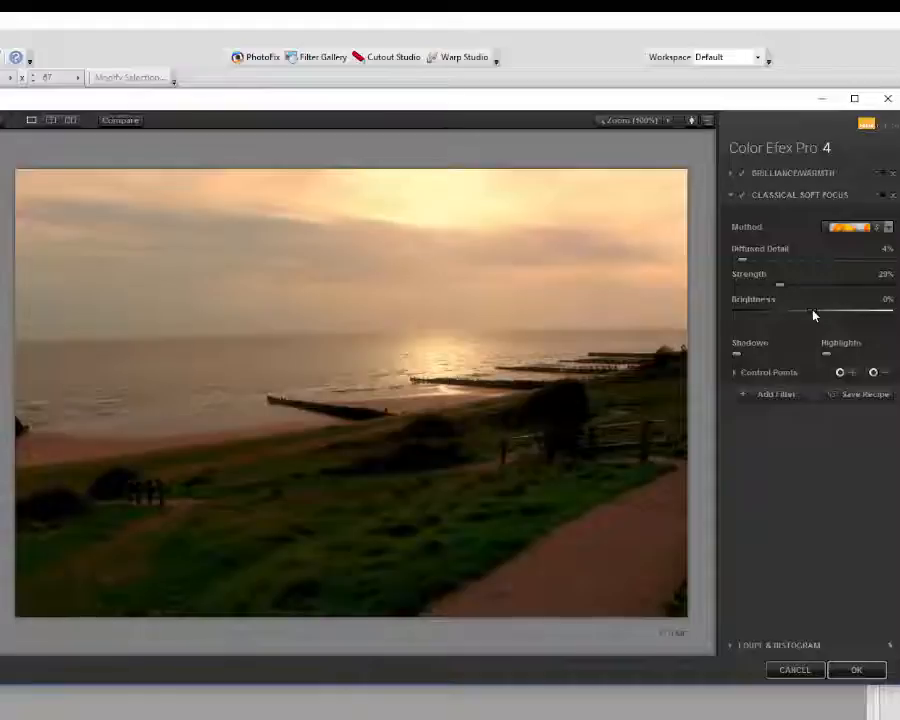
drag(815, 316, 818, 316)
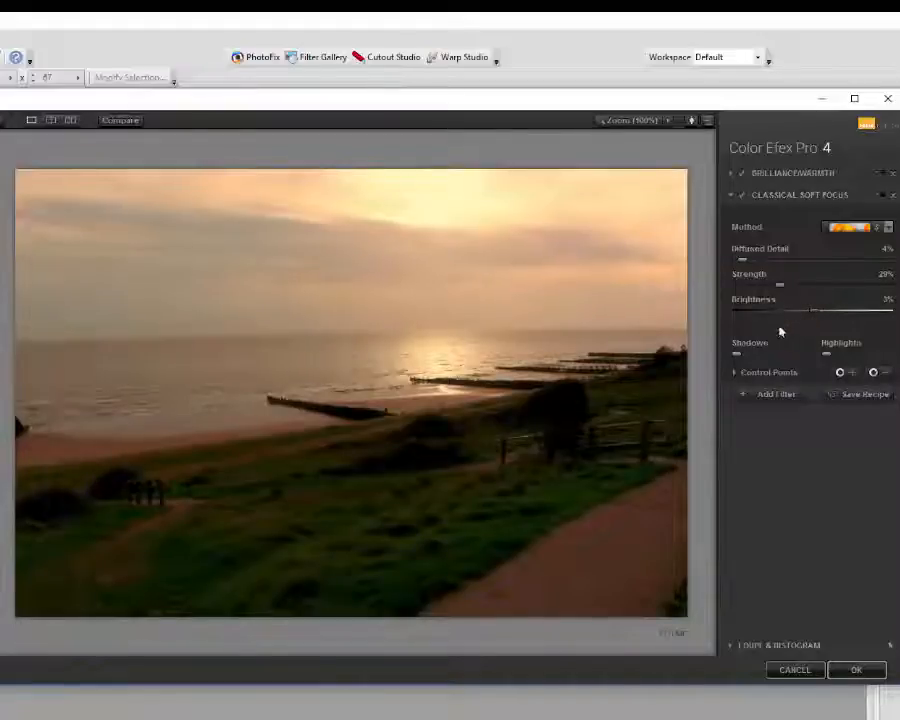
Compare the combined warmth and soft focus result with the original image in the preview.
click(127, 125)
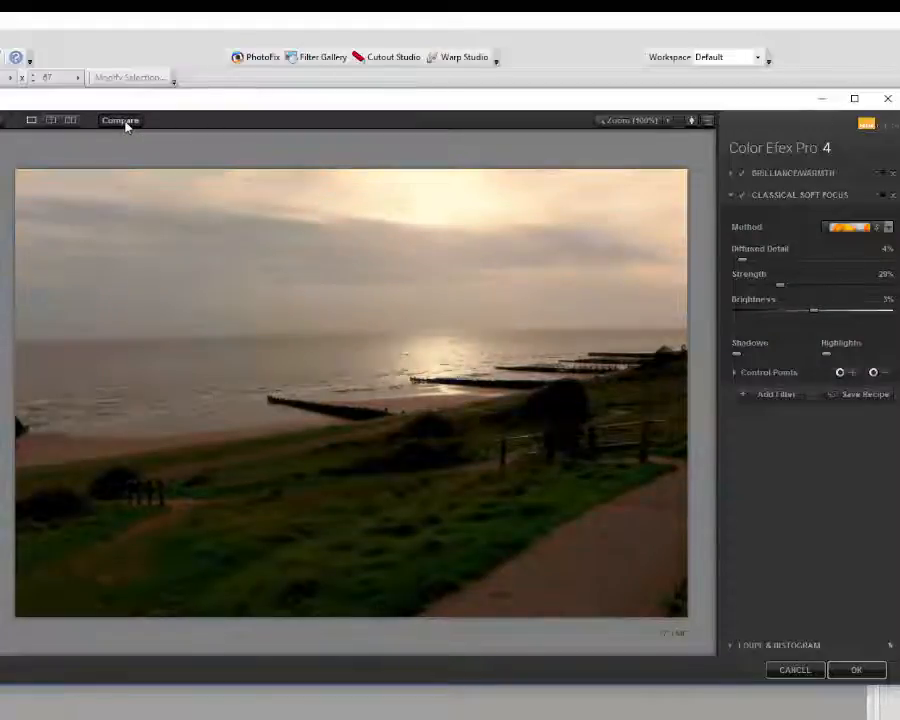
click(122, 121)
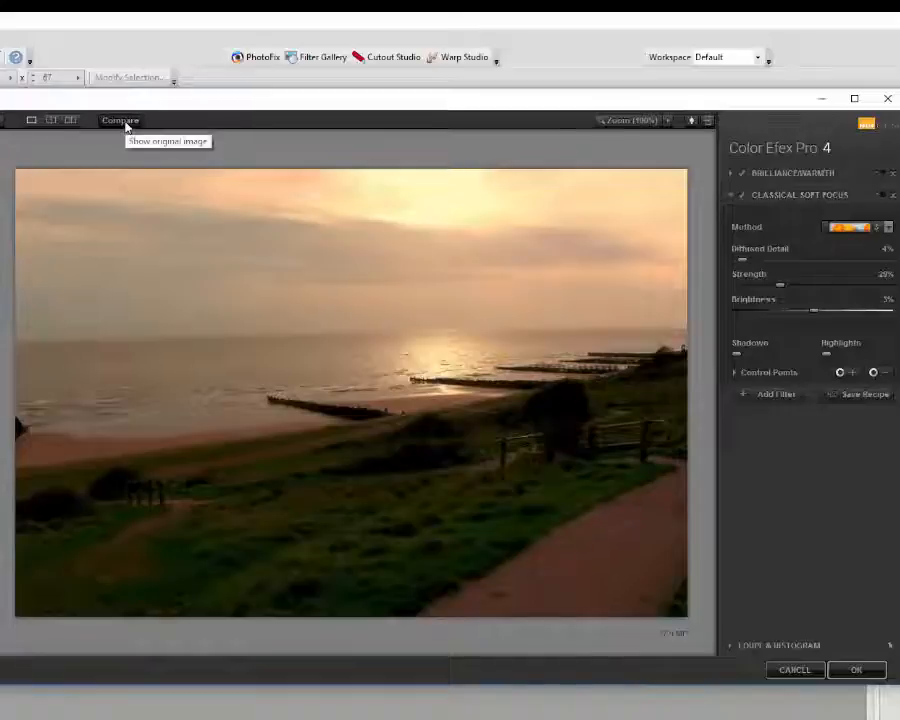
click(122, 121)
click(124, 123)
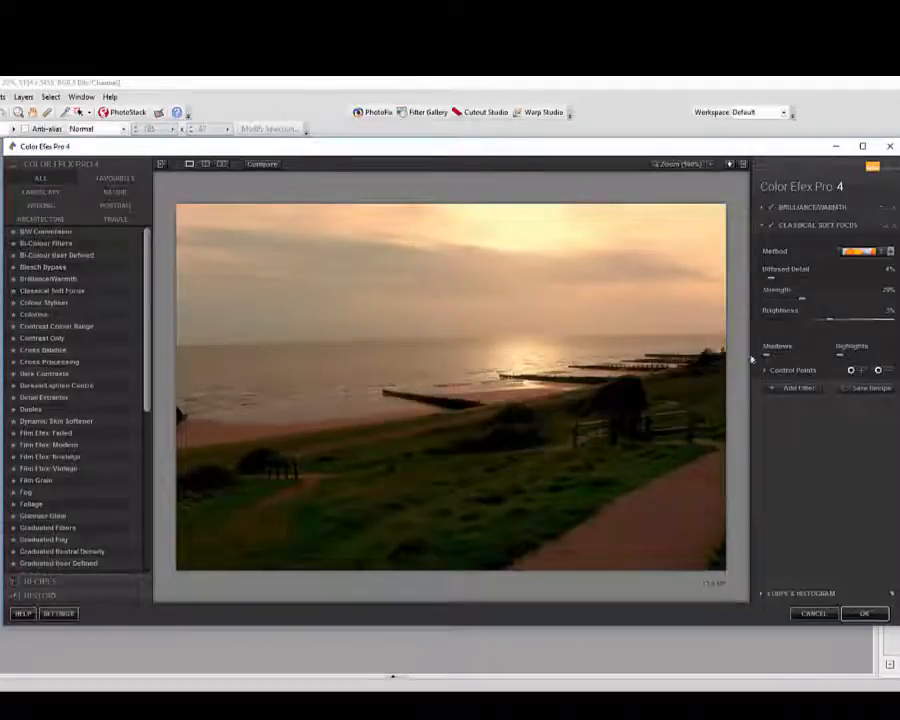
Add a Detail Extractor filter with Detail Extractor 41%, Contrast 33% and Saturation 16%, and compare the result with the original.
click(800, 390)
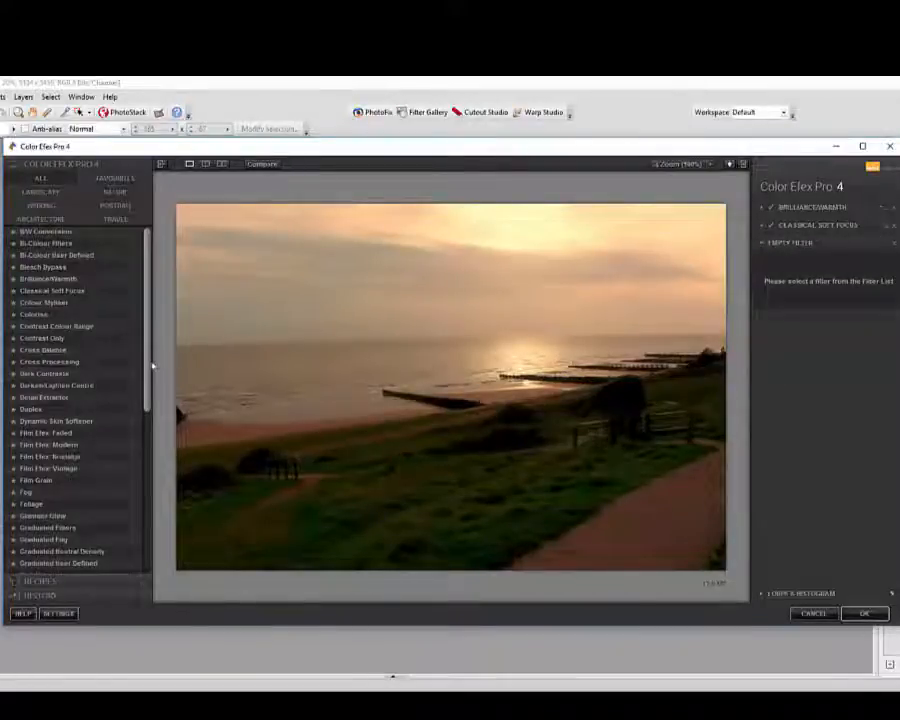
click(44, 398)
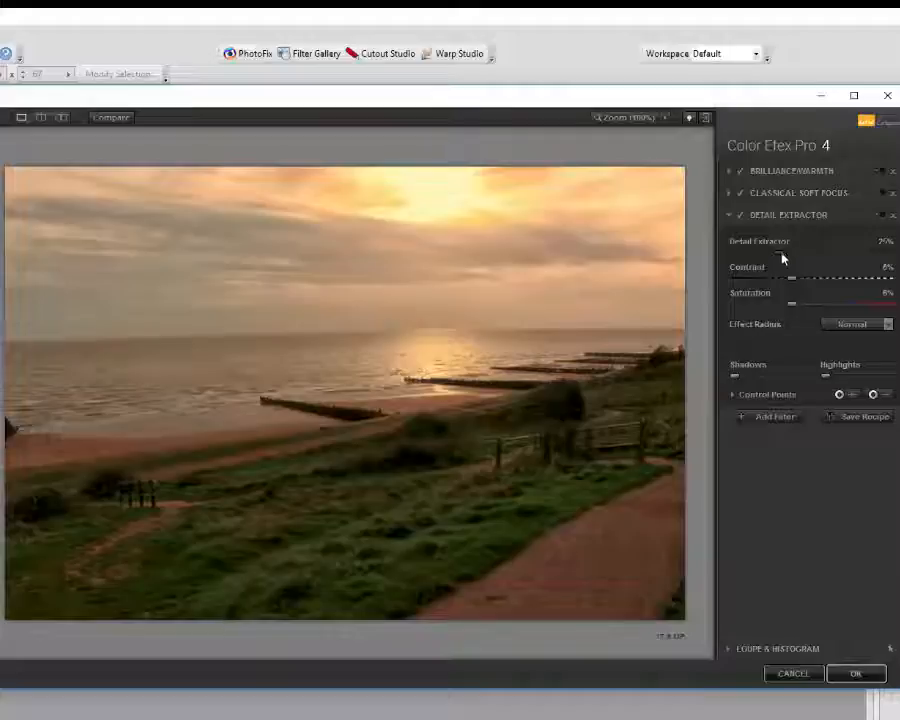
drag(782, 258, 811, 256)
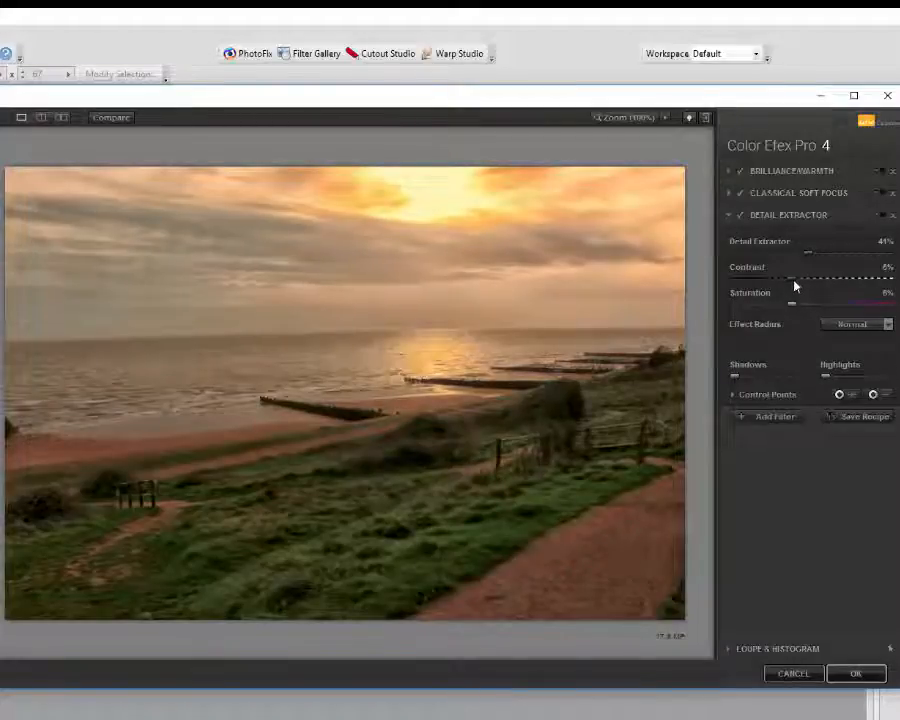
drag(797, 286, 823, 289)
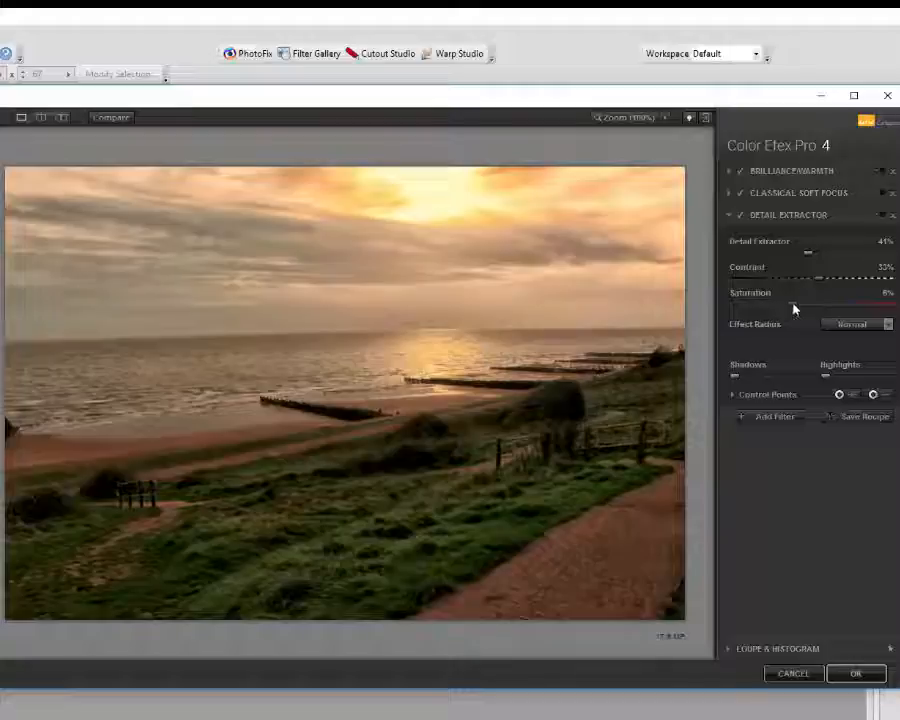
drag(793, 308, 802, 309)
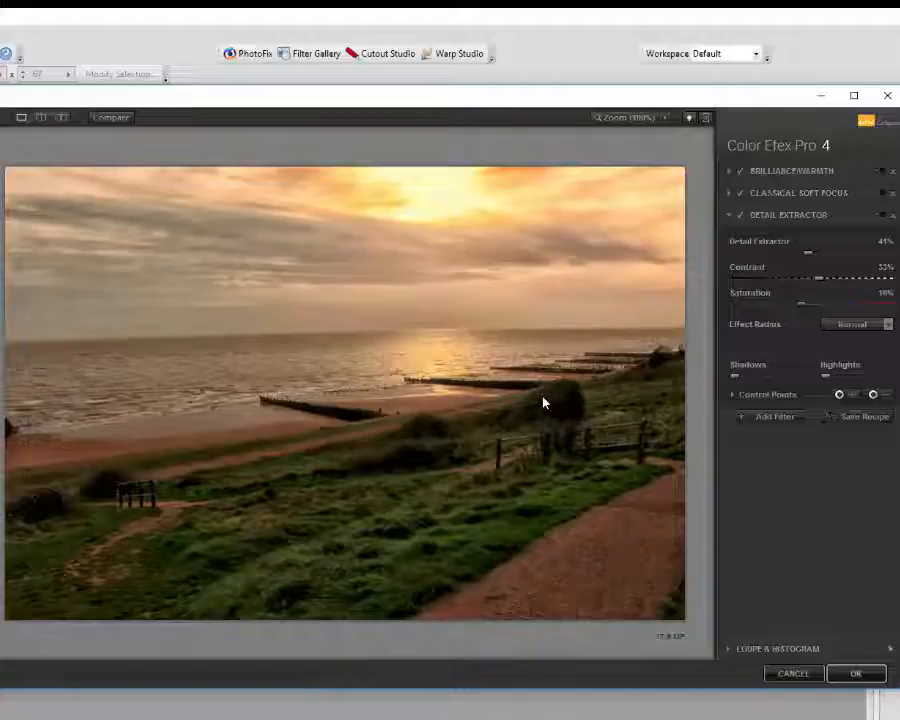
click(112, 118)
click(113, 120)
Limit the Detail Extractor with a control point in the sky above the sea, left of the sun, and adjust its size and position.
click(93, 287)
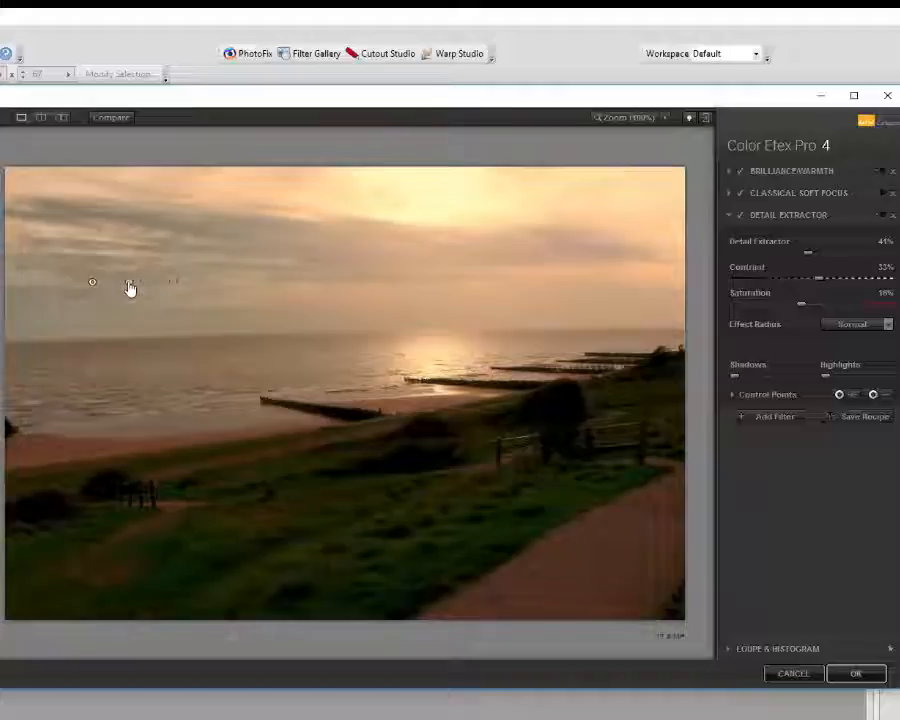
drag(133, 287, 185, 299)
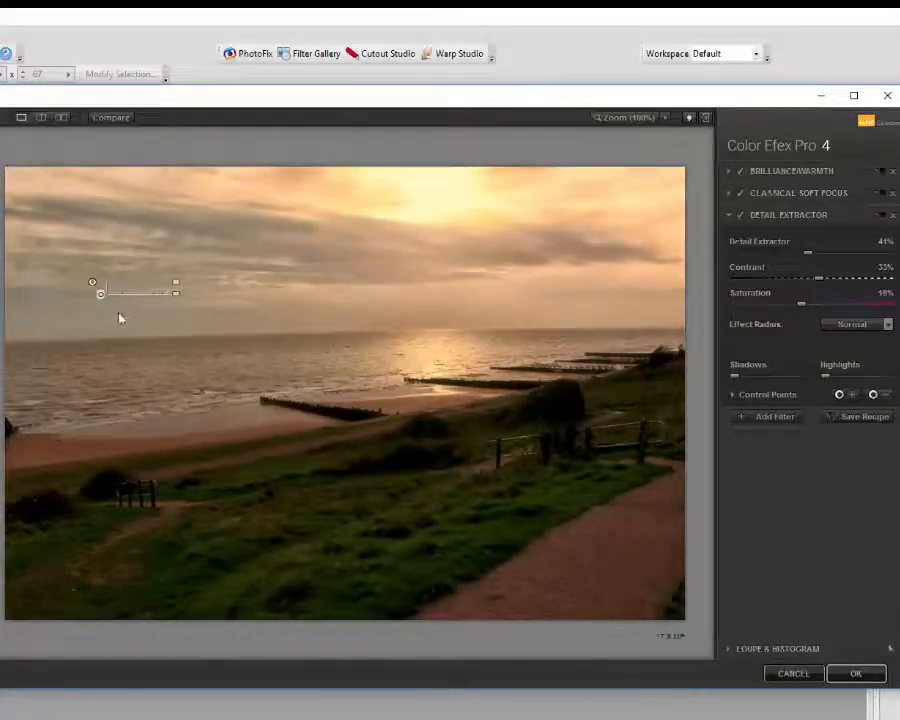
drag(97, 290, 147, 288)
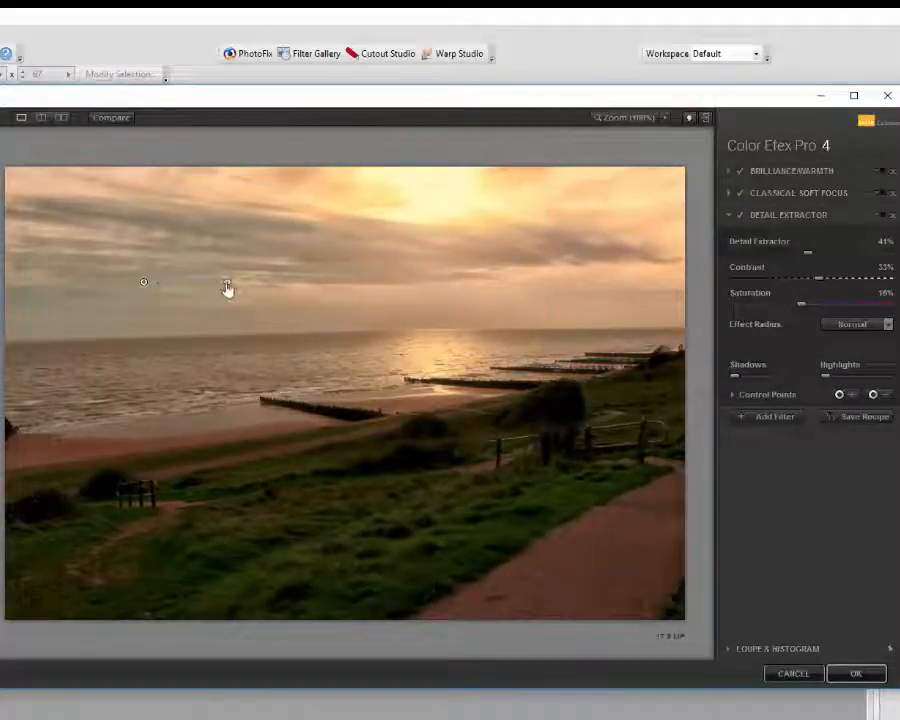
mouse_move(227, 288)
mouse_down()
mouse_move(215, 287)
mouse_move(227, 291)
mouse_up()
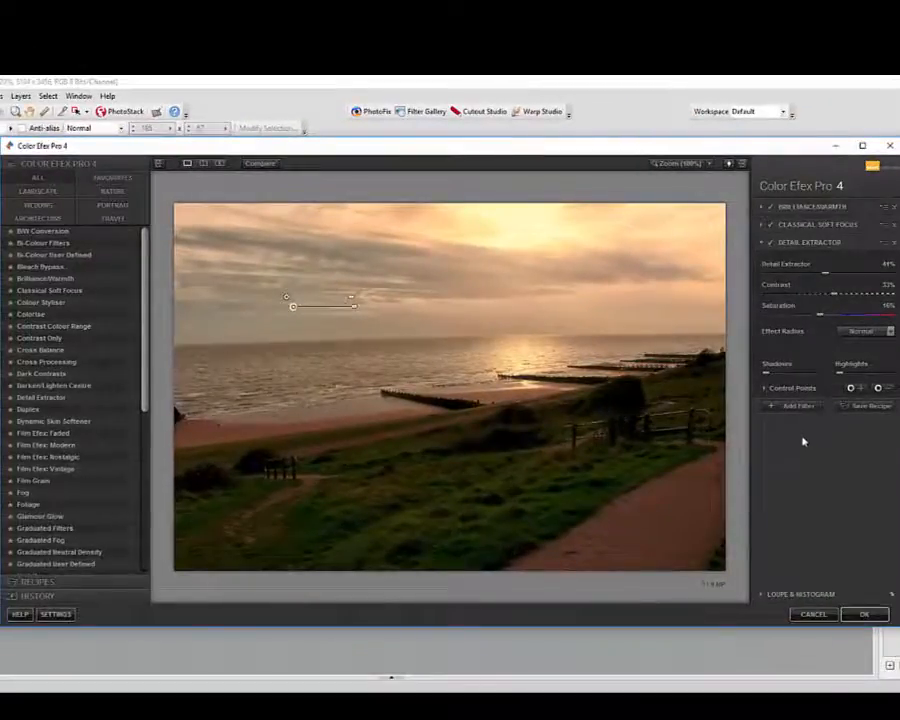
Add a Foliage filter with method 2 and Enhance Foliage at 74%, and compare the result with the original.
click(799, 406)
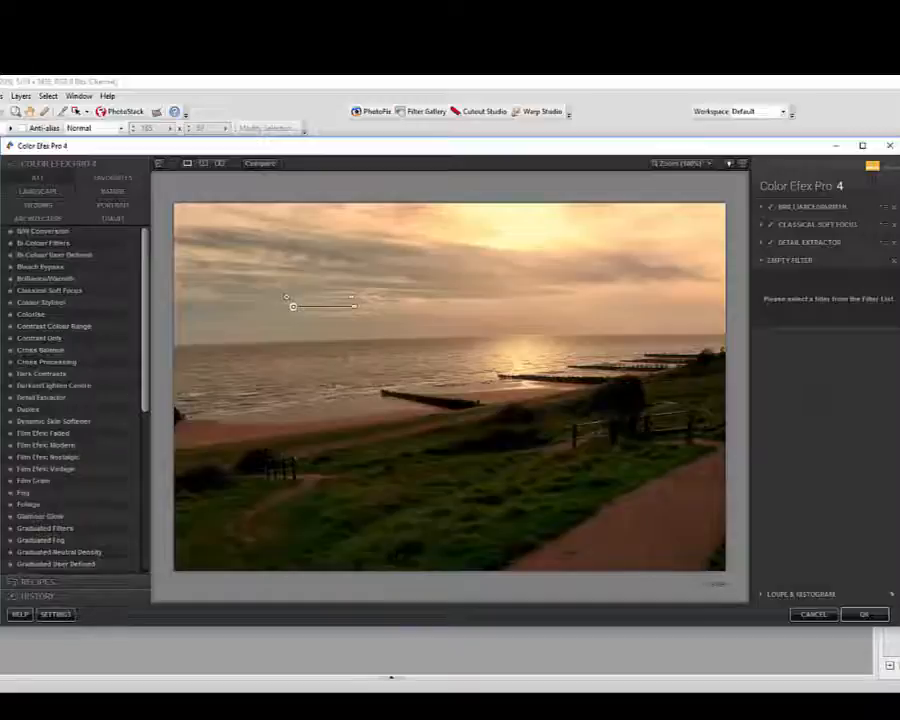
click(29, 505)
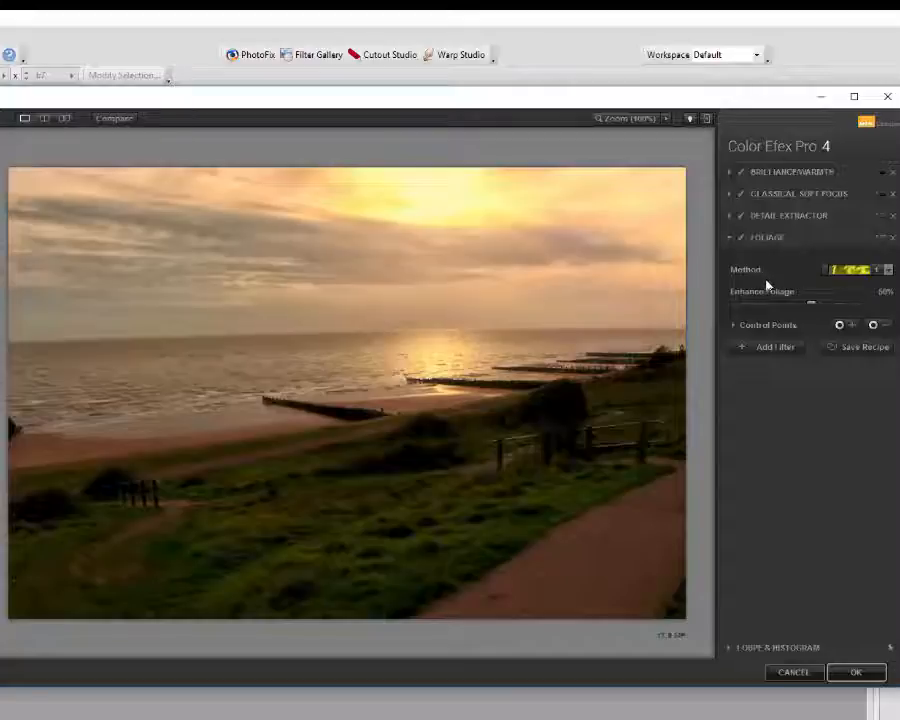
click(888, 271)
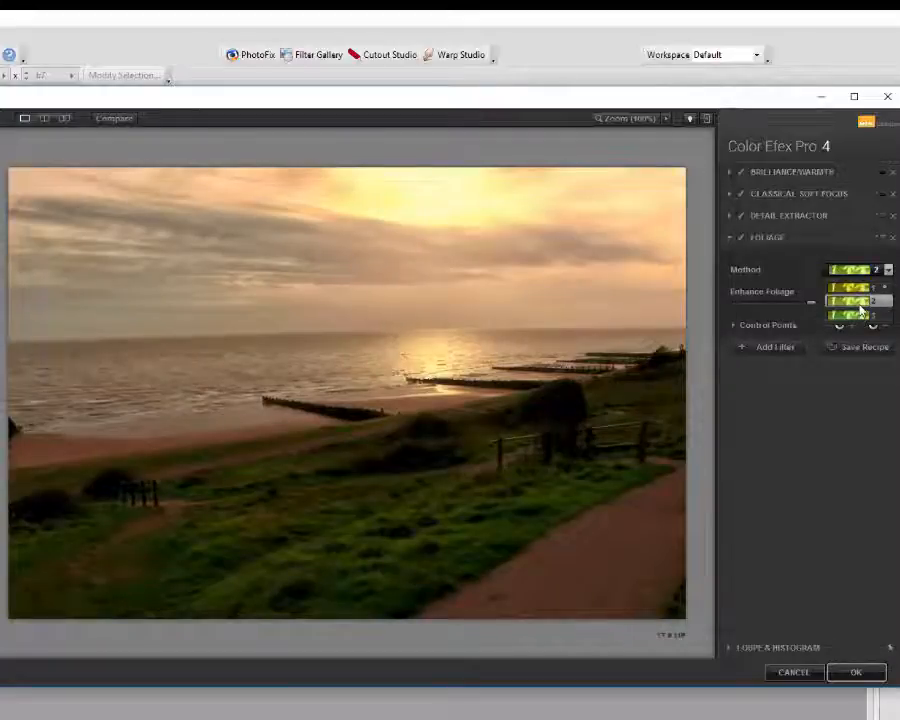
click(861, 310)
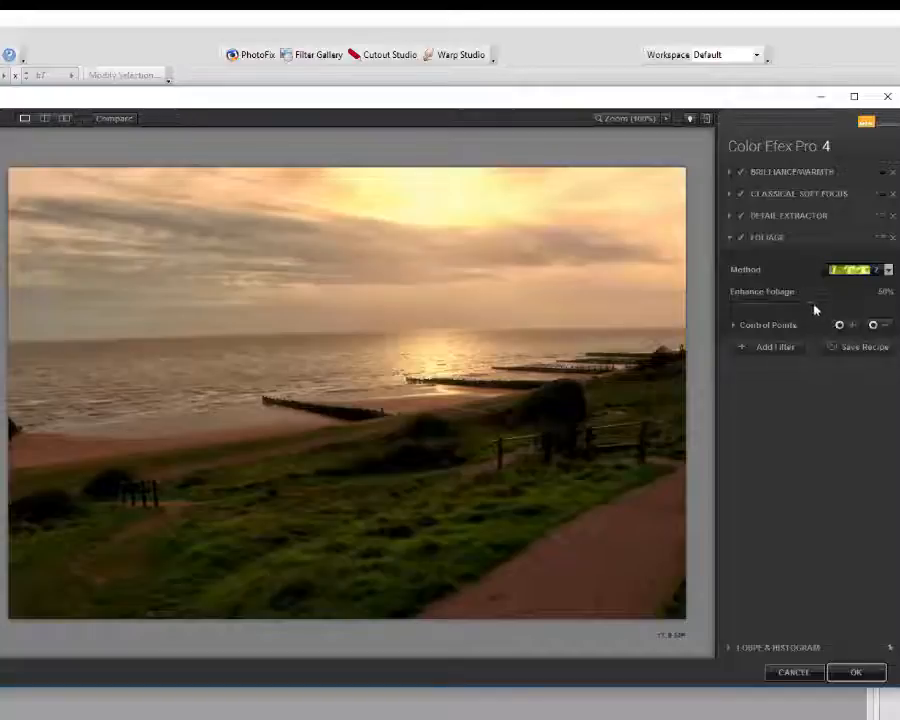
drag(814, 309, 848, 301)
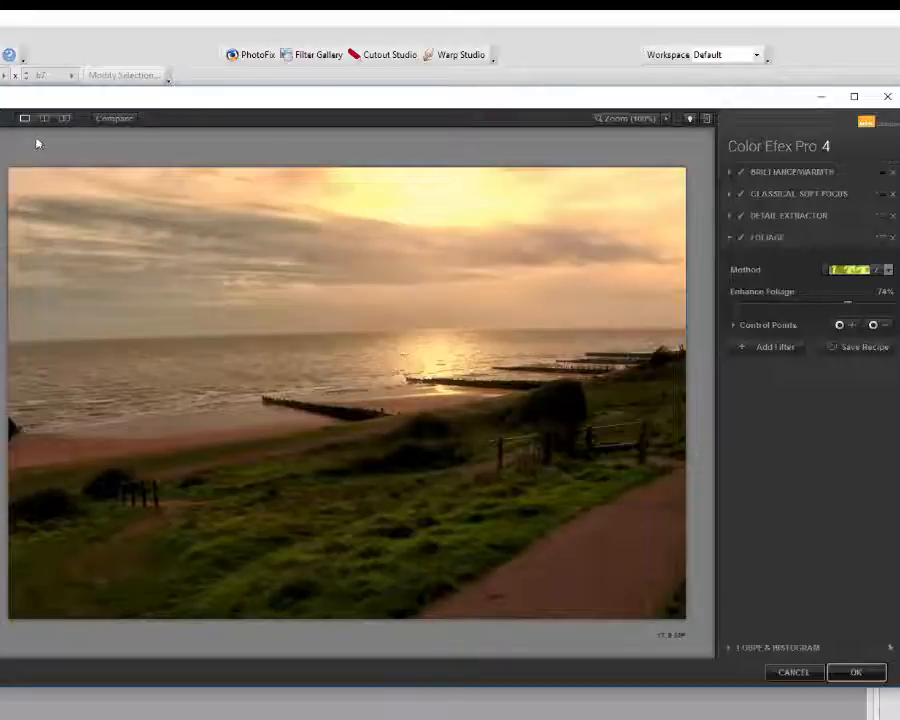
drag(128, 122, 128, 122)
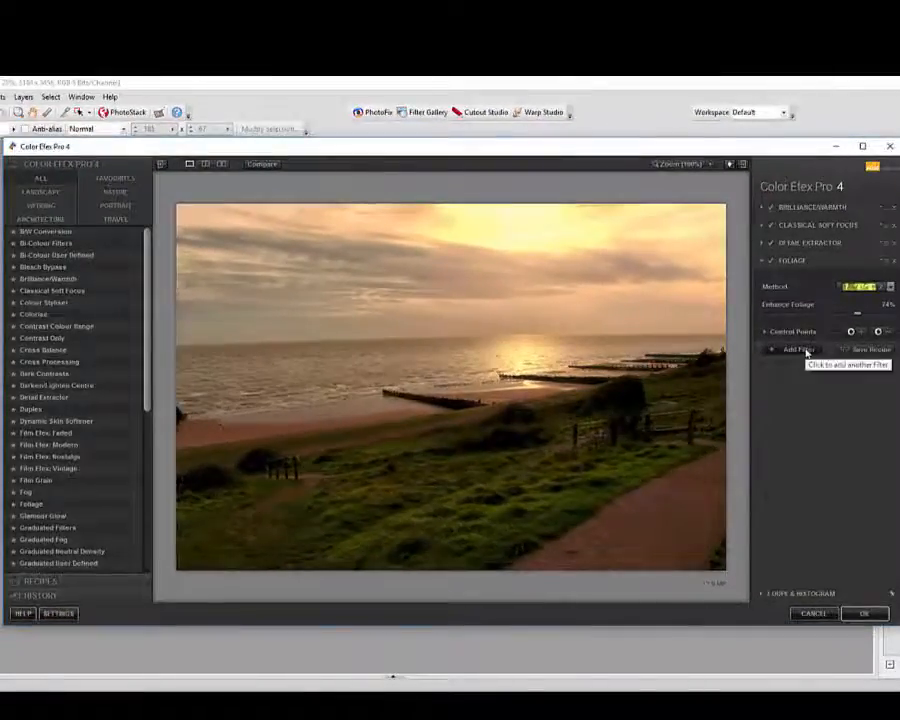
Add a Glamour Glow filter with Saturation and Glow Warmth at -100%, limited by a control point in the clouds near the sun.
click(800, 350)
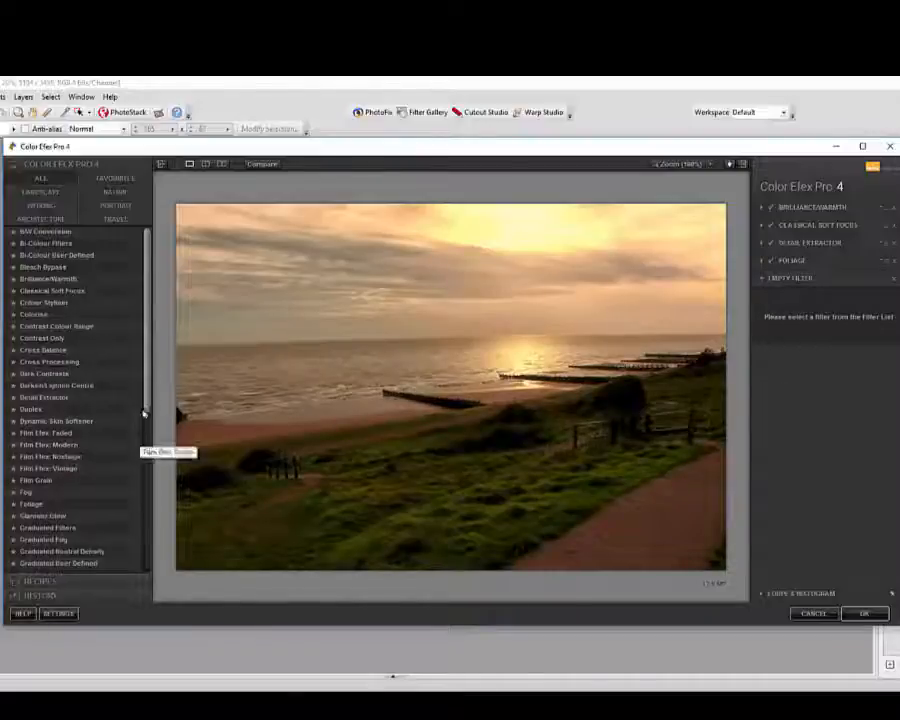
drag(146, 400, 146, 466)
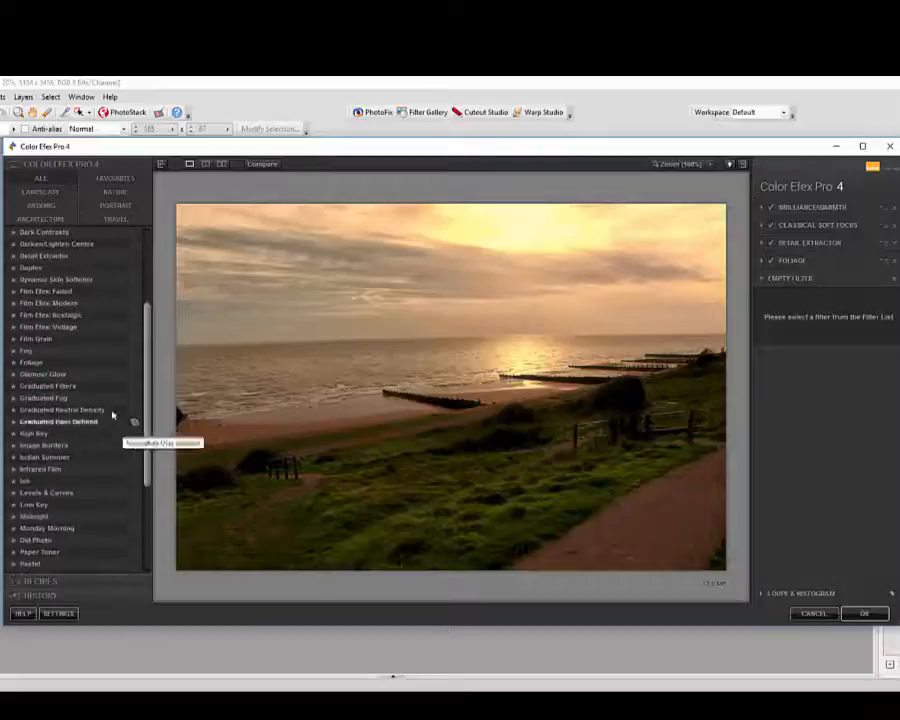
click(47, 376)
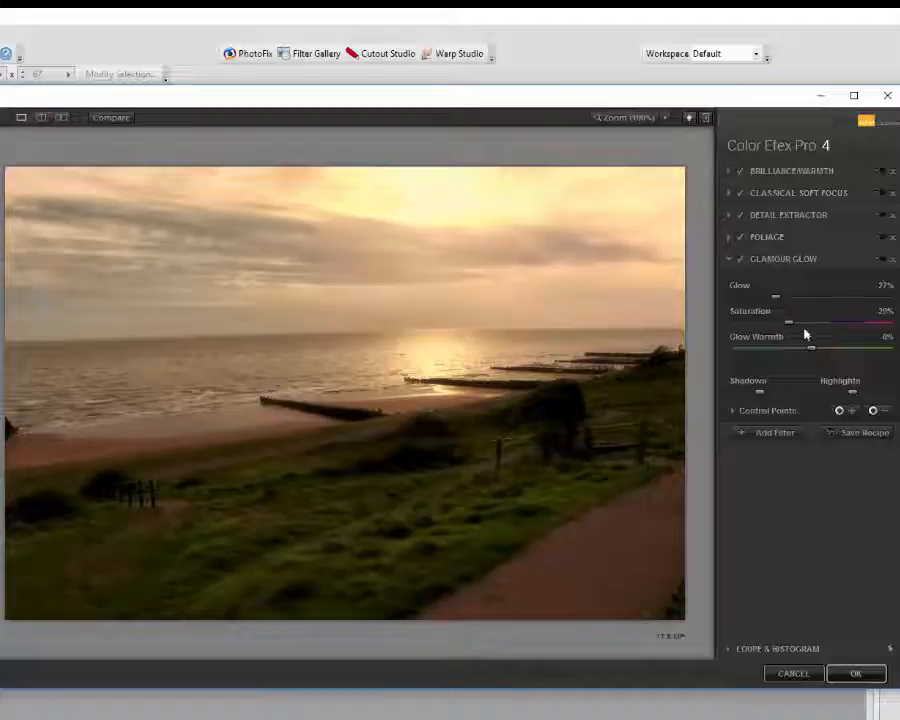
drag(789, 325, 731, 327)
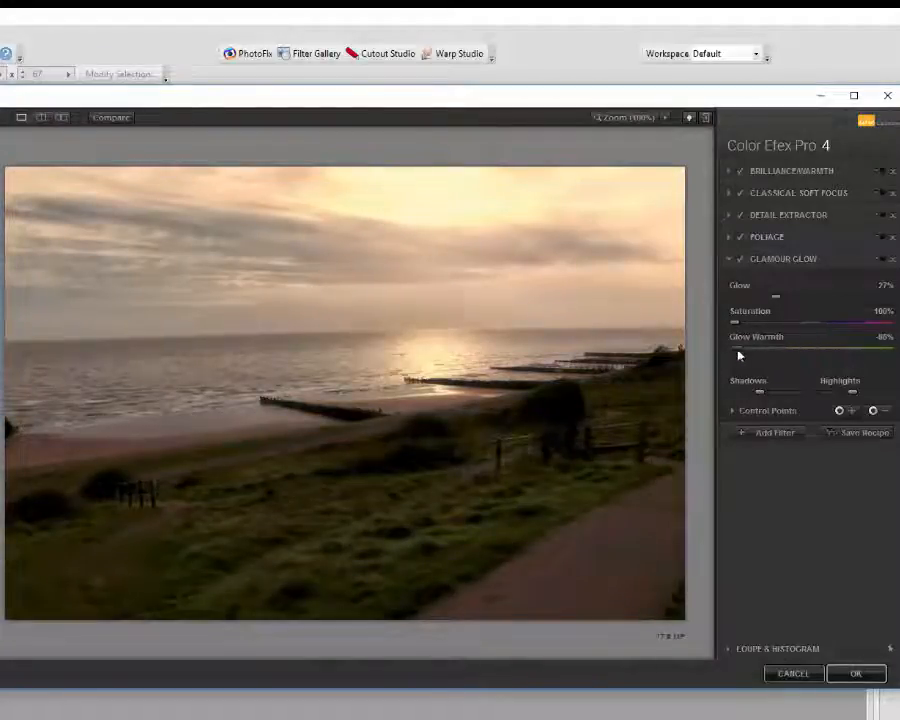
drag(740, 356, 736, 355)
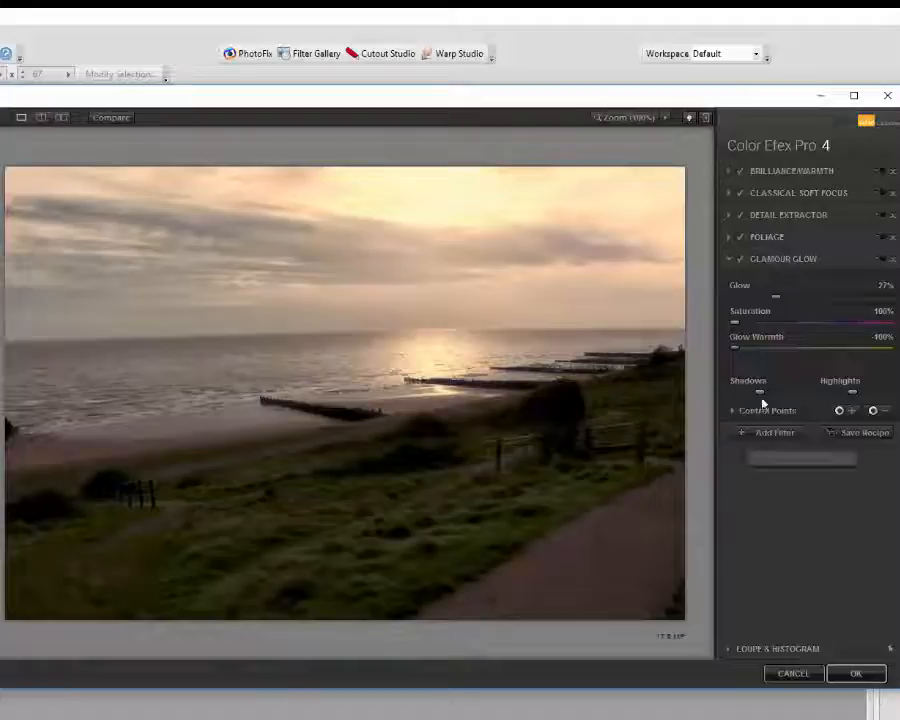
click(850, 412)
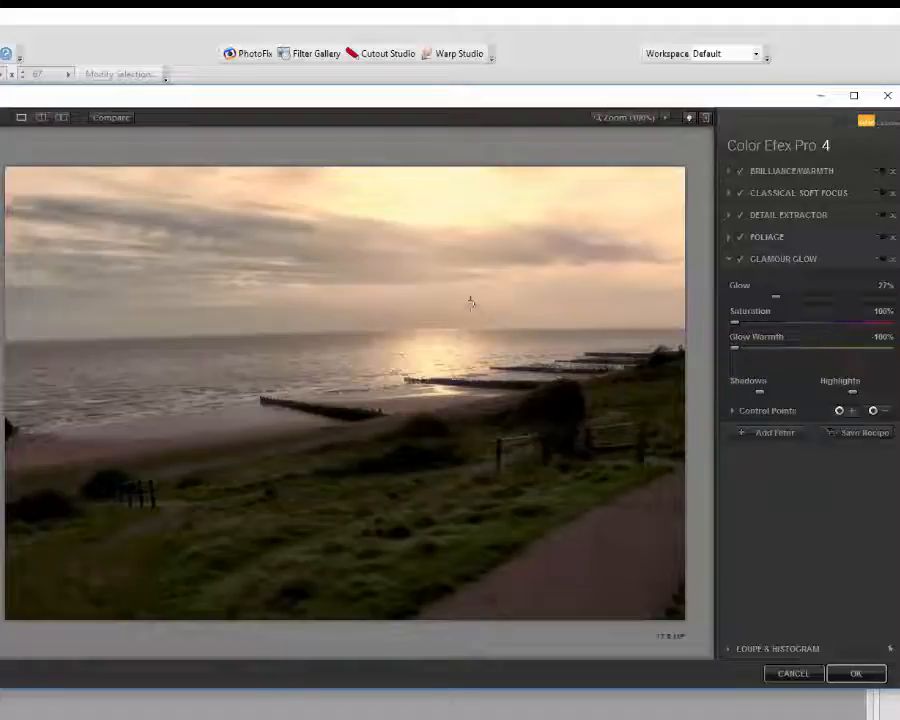
click(383, 232)
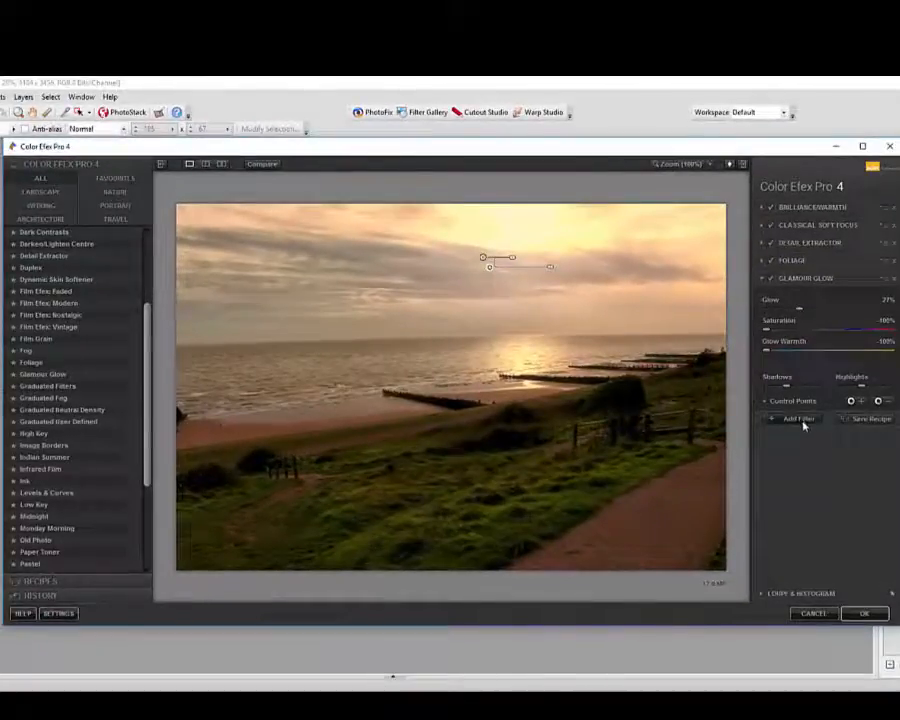
Add a Graduated Filters effect with colour set Coffee 3, Opacity 50% and Blend 22%, and raise its Highlights protection to about halfway.
click(799, 419)
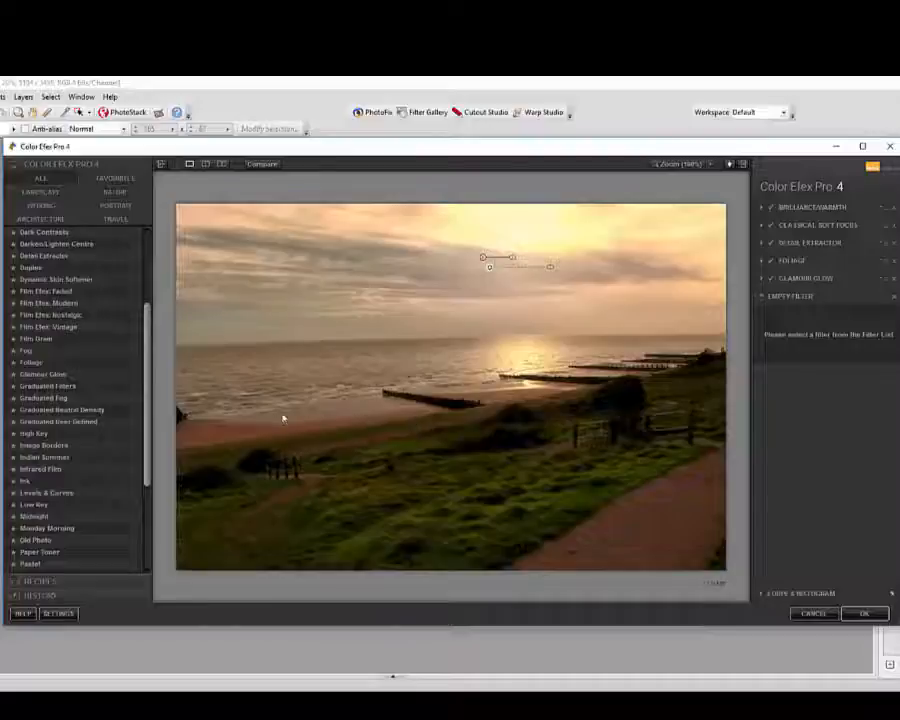
click(60, 387)
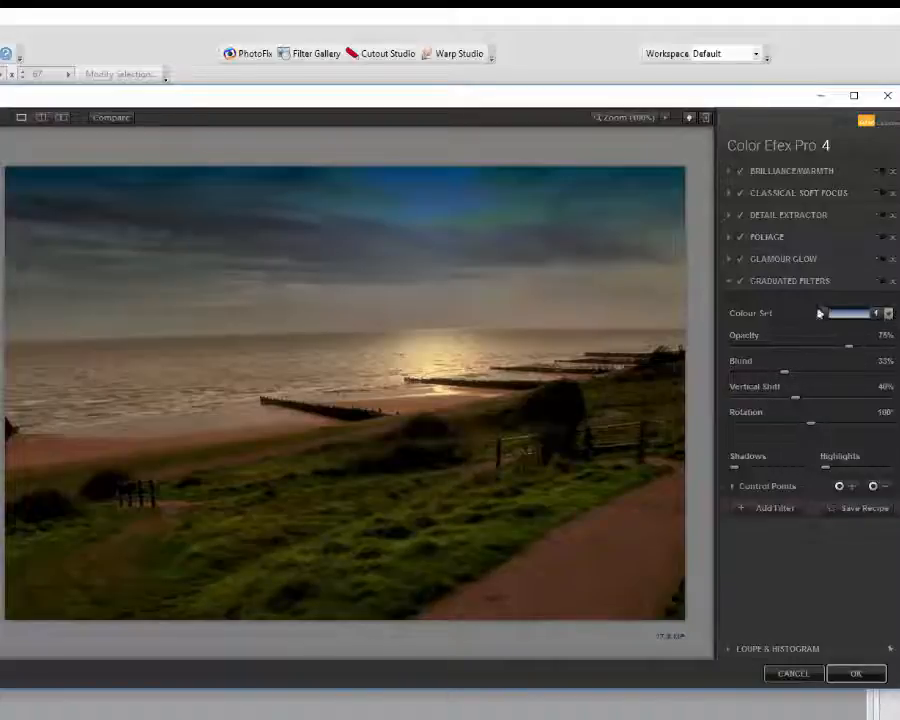
click(888, 314)
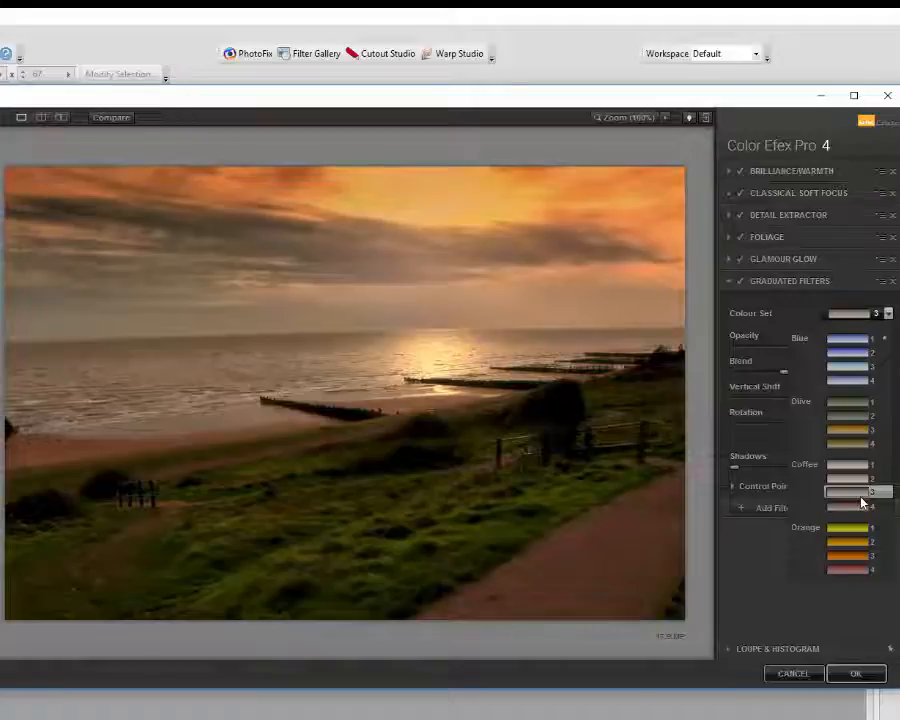
click(861, 502)
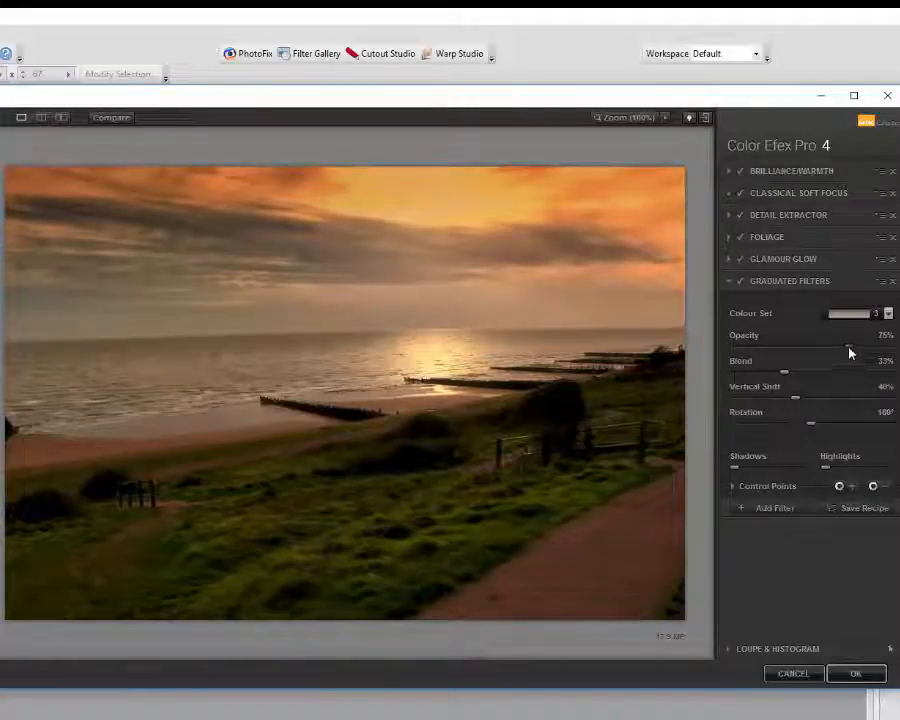
drag(848, 352, 818, 357)
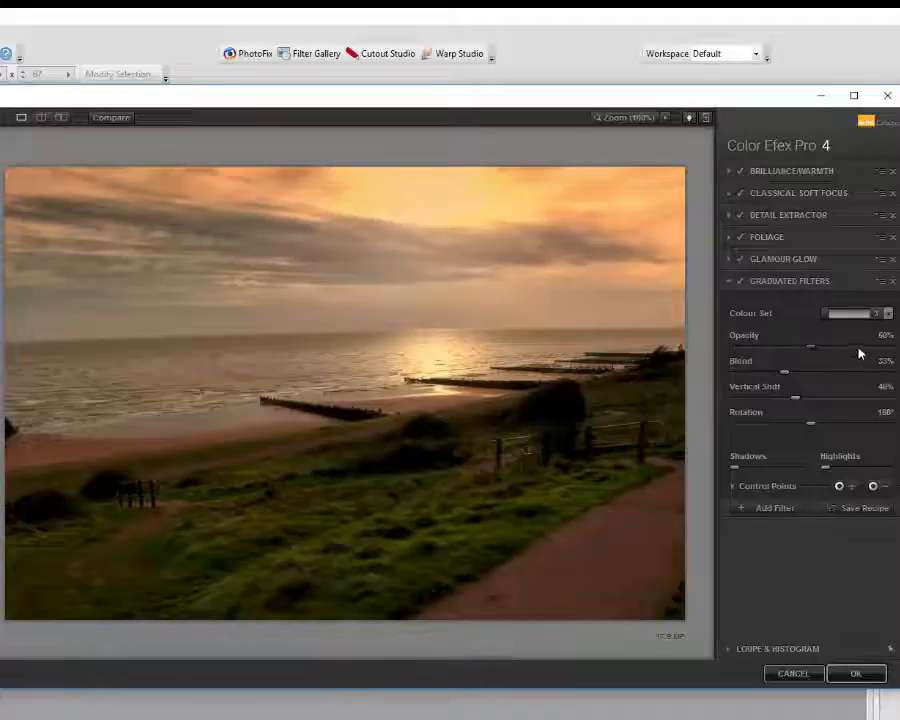
drag(787, 375, 768, 375)
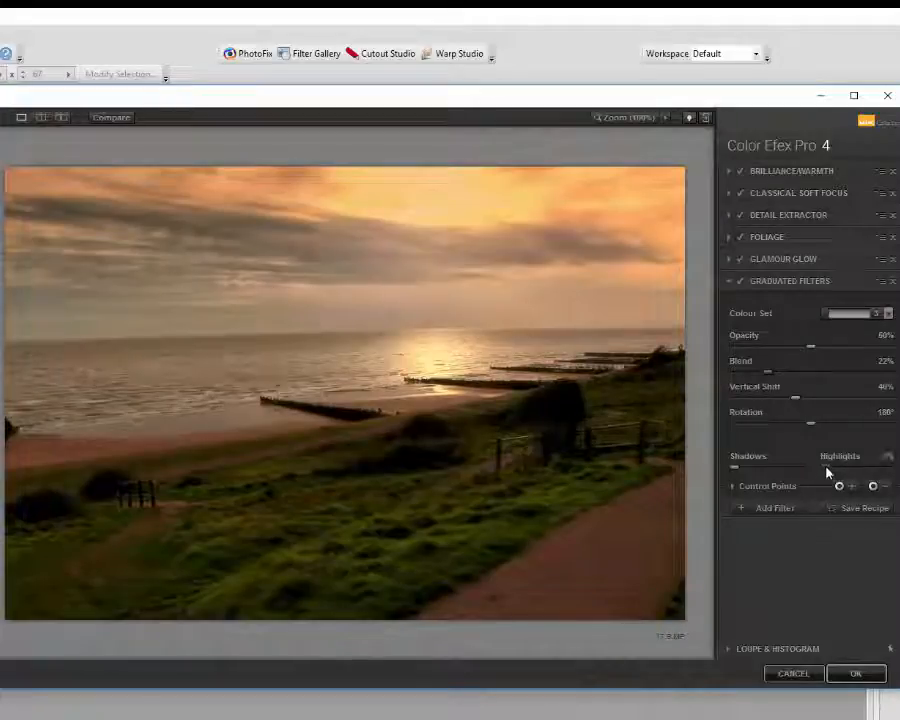
drag(826, 472, 860, 471)
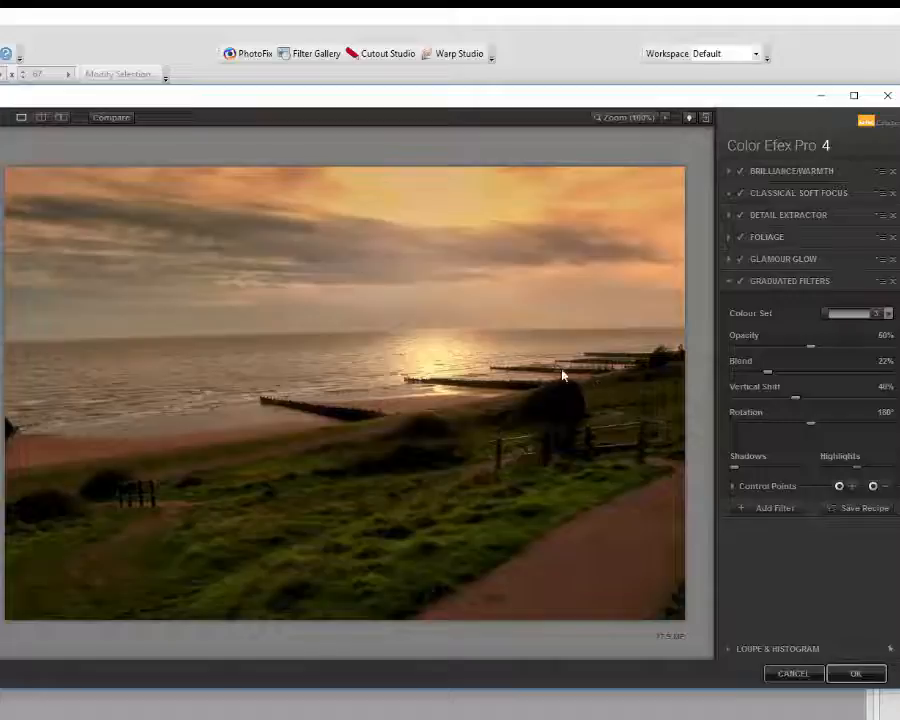
Compare the result with the original, and add a Pro Contrast filter with Dynamic Contrast at 100%.
click(113, 118)
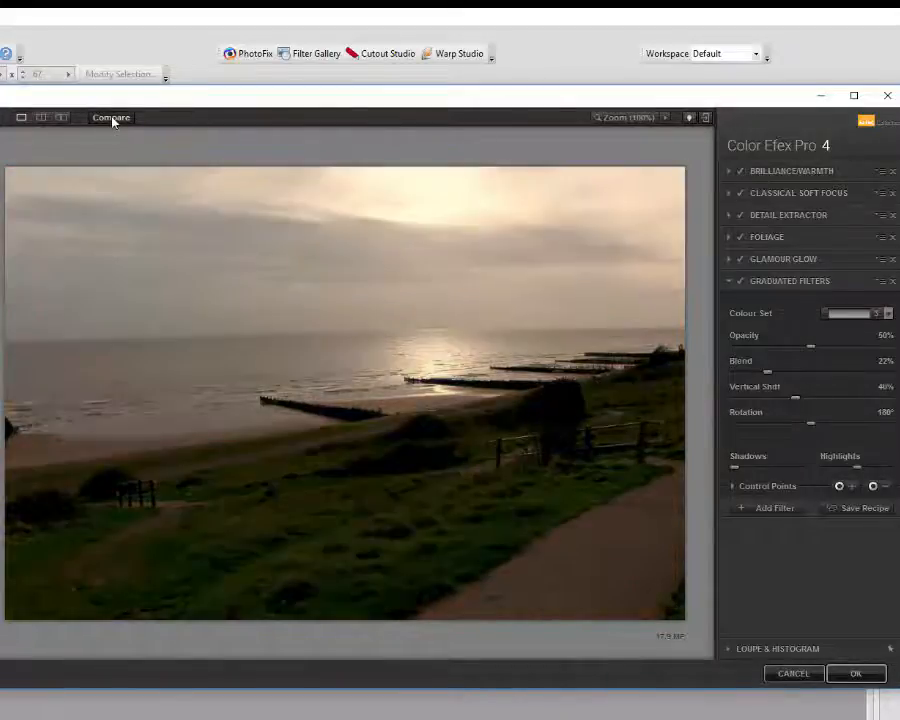
click(113, 120)
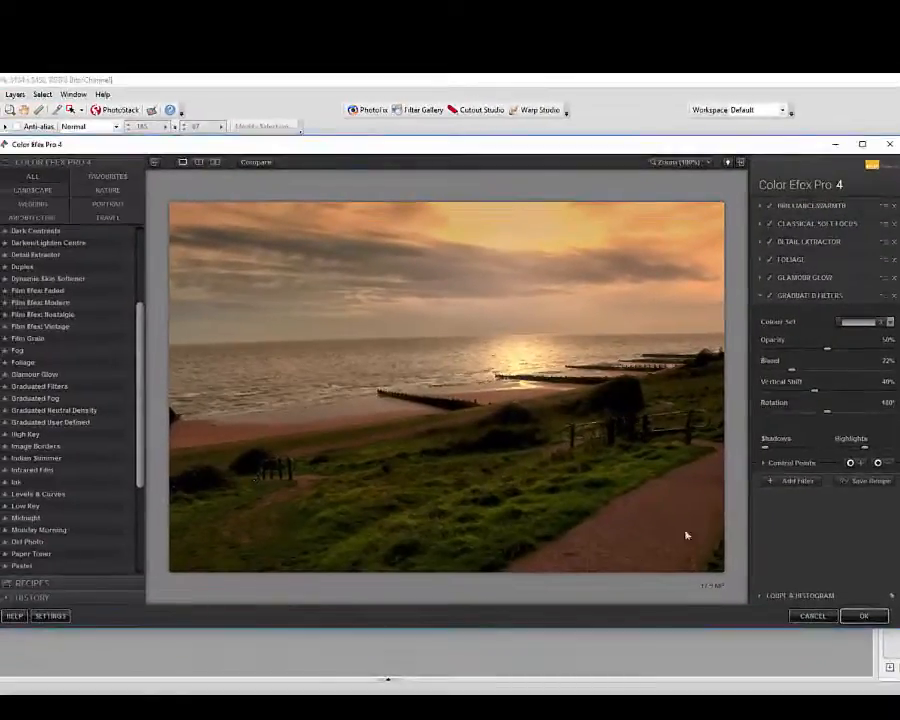
click(797, 482)
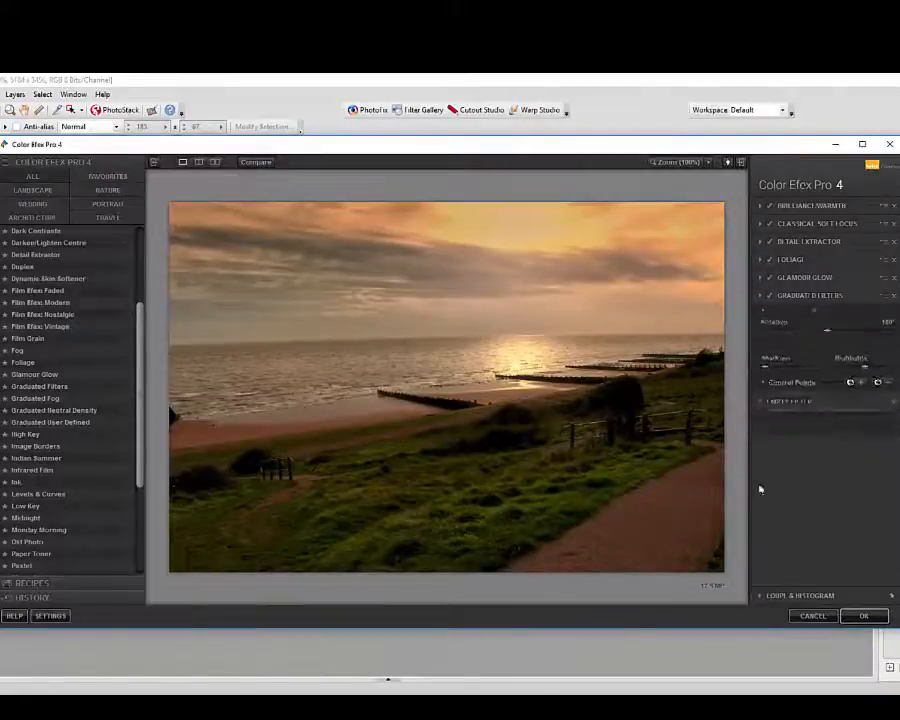
drag(139, 348, 143, 407)
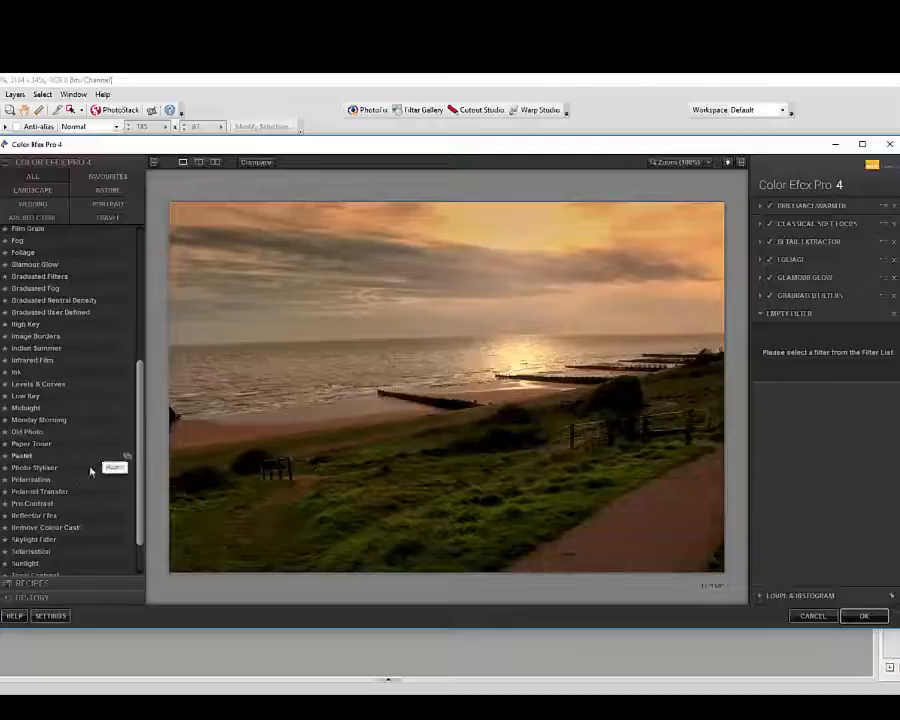
click(34, 504)
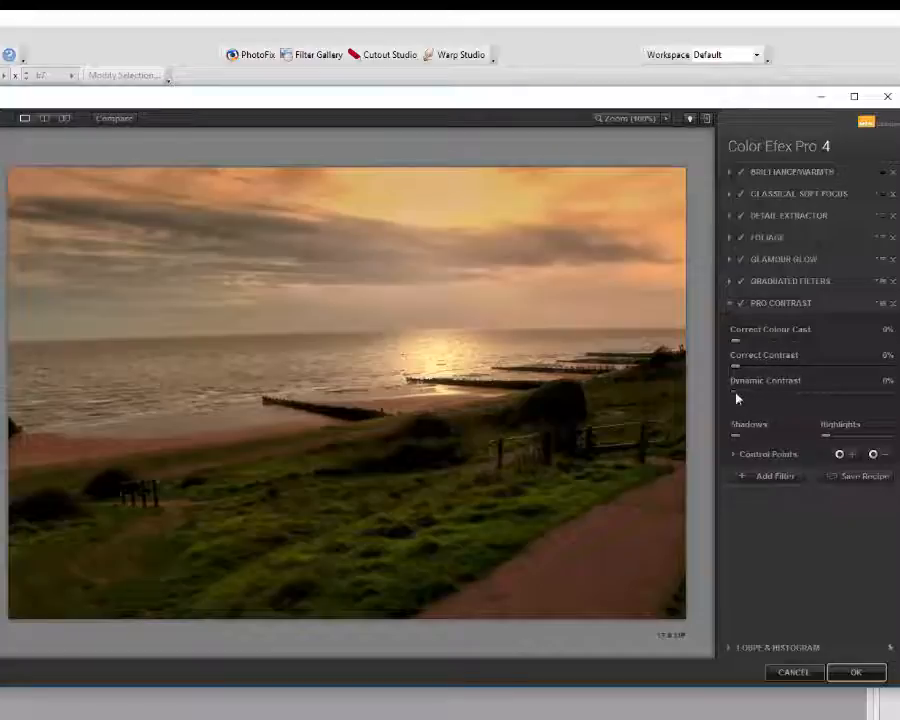
drag(733, 402, 896, 404)
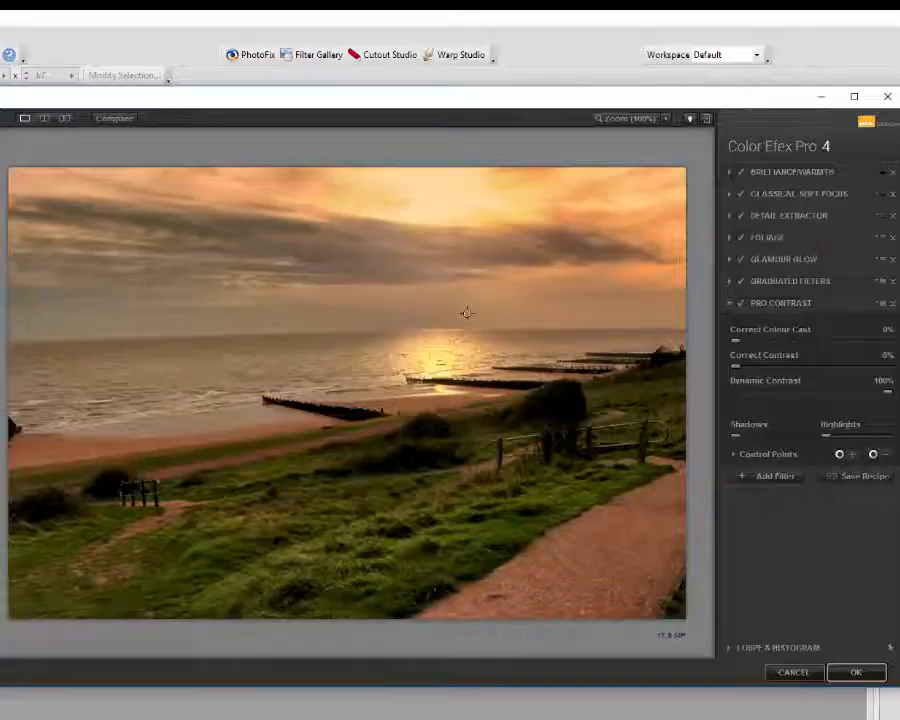
Limit the Pro Contrast filter with a control point in the clouds above the sun's reflection and adjust its size.
click(426, 265)
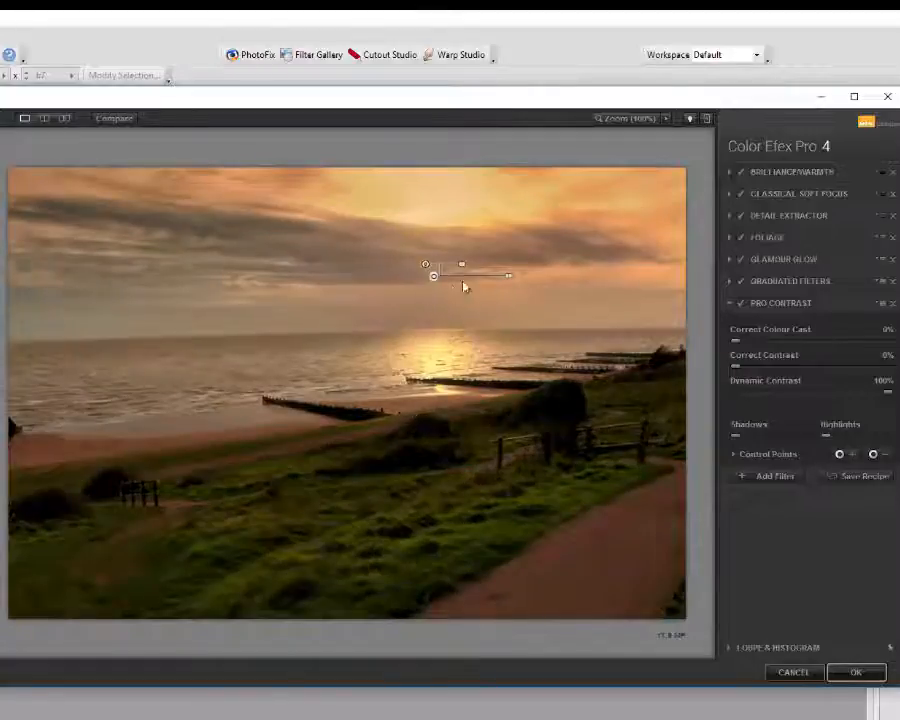
drag(508, 278, 458, 275)
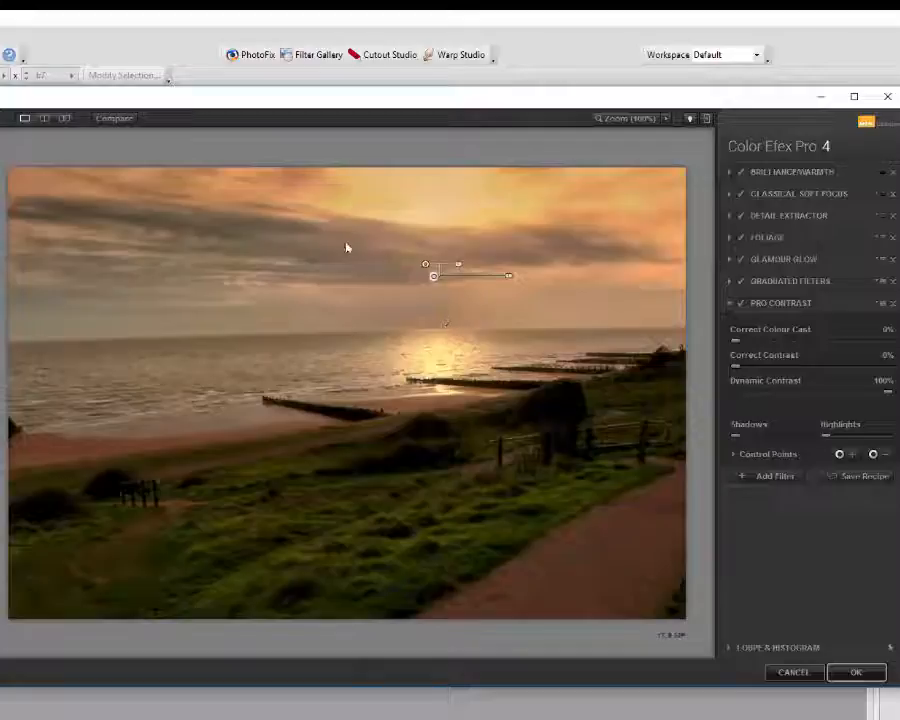
click(427, 266)
mouse_move(458, 271)
mouse_down()
mouse_move(427, 270)
mouse_move(472, 278)
mouse_up()
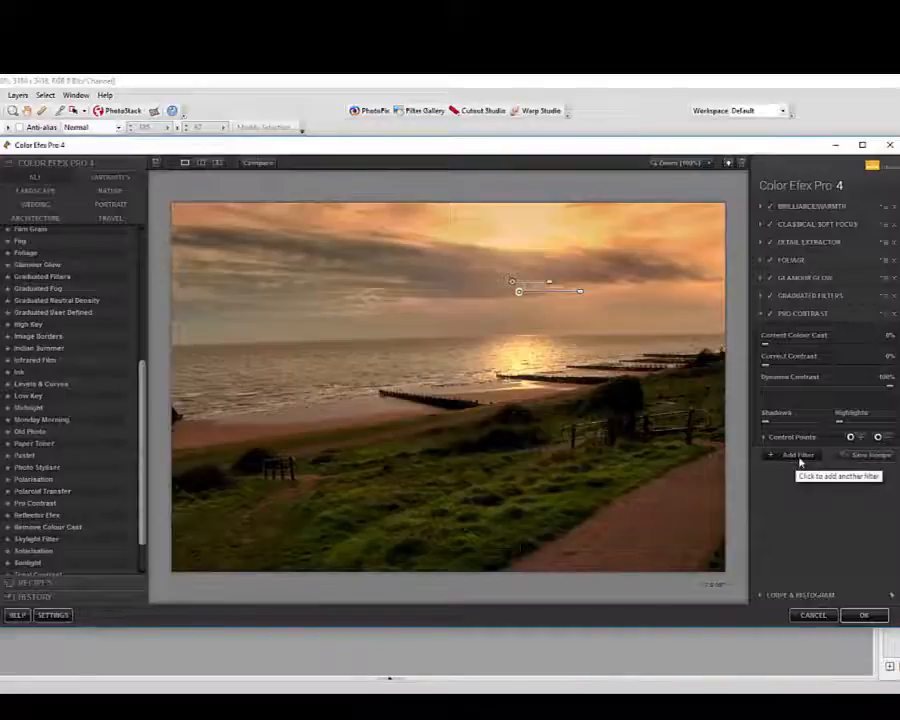
Add a Sunlight filter limited by a control point in the sky just above the sun's reflection at the horizon.
click(798, 460)
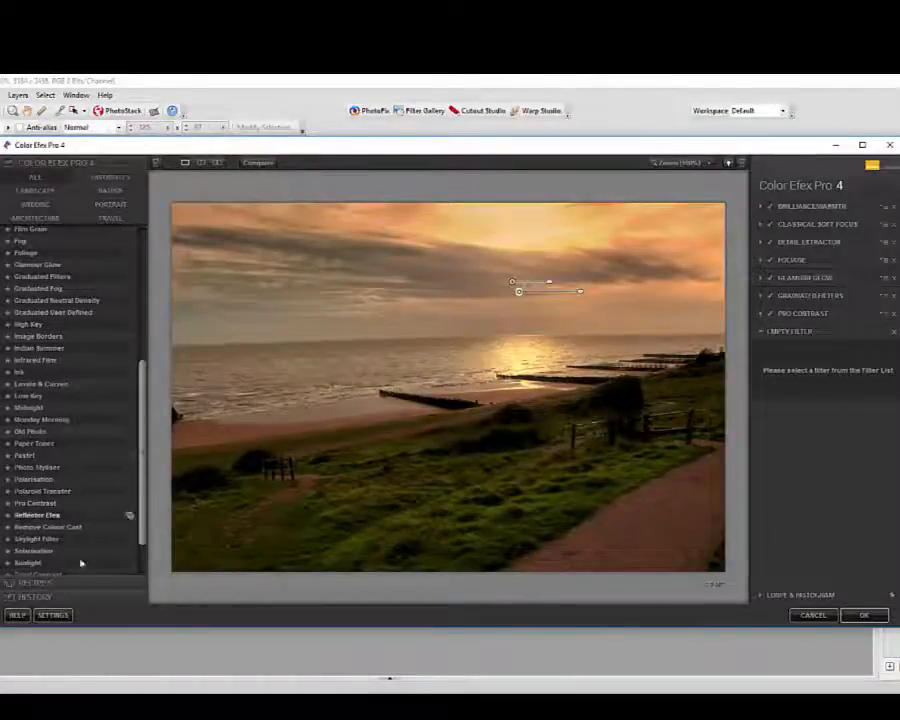
click(28, 563)
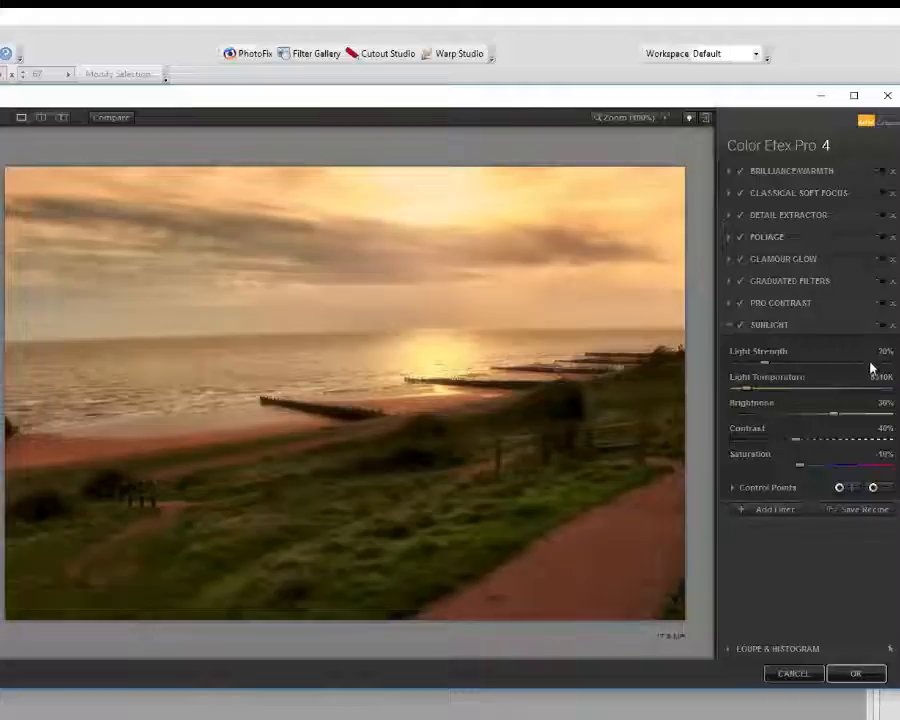
click(848, 490)
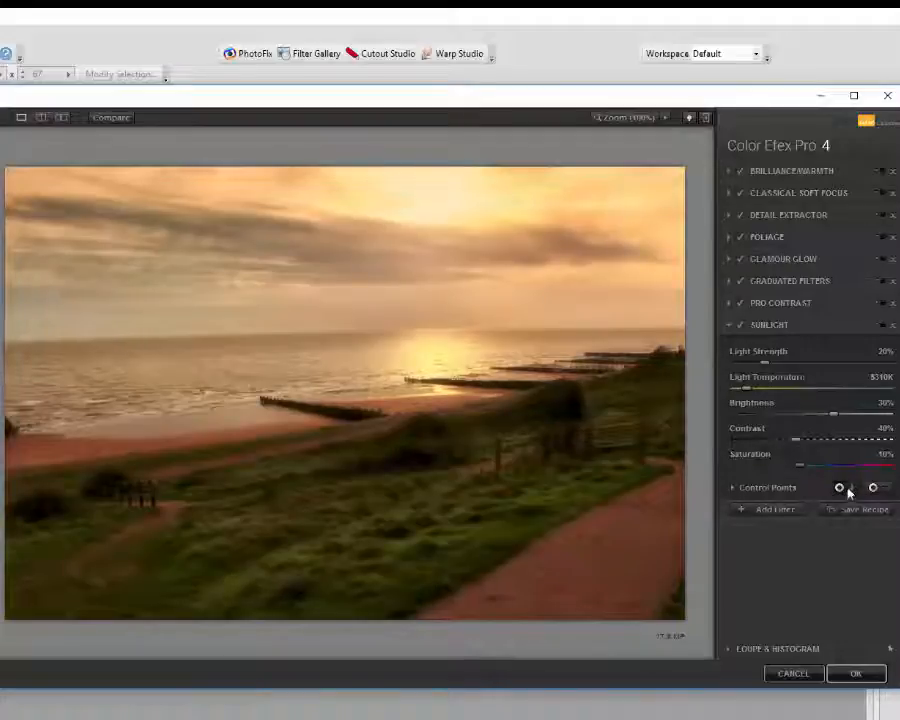
click(436, 313)
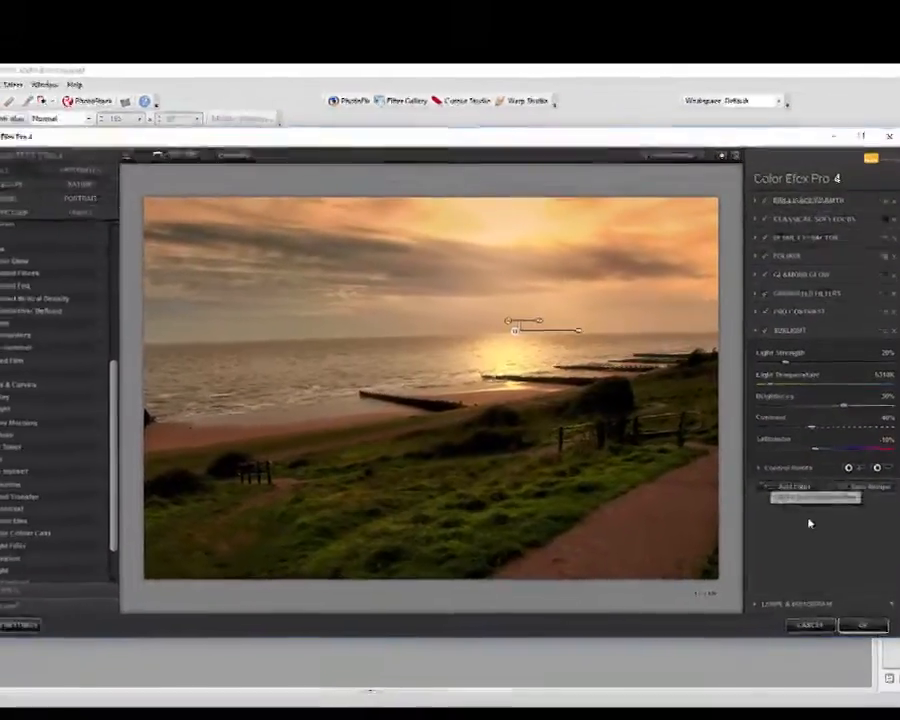
Add a Tonal Contrast filter with Midtones -100%, Shadows -89% and Saturation 100%, limited by a control point in the bright yellow sky.
click(802, 487)
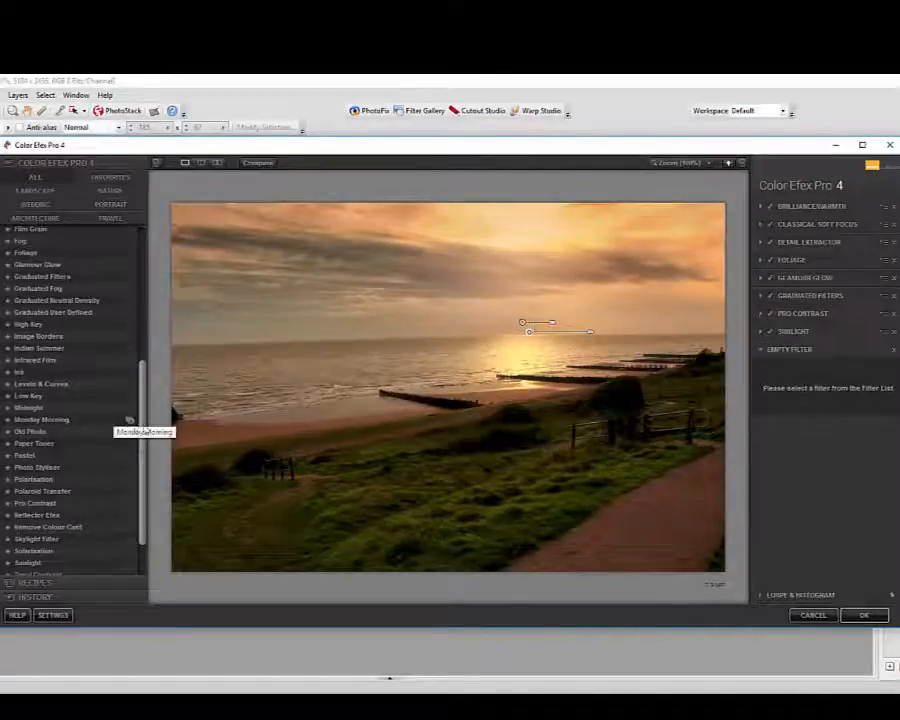
drag(145, 416, 148, 443)
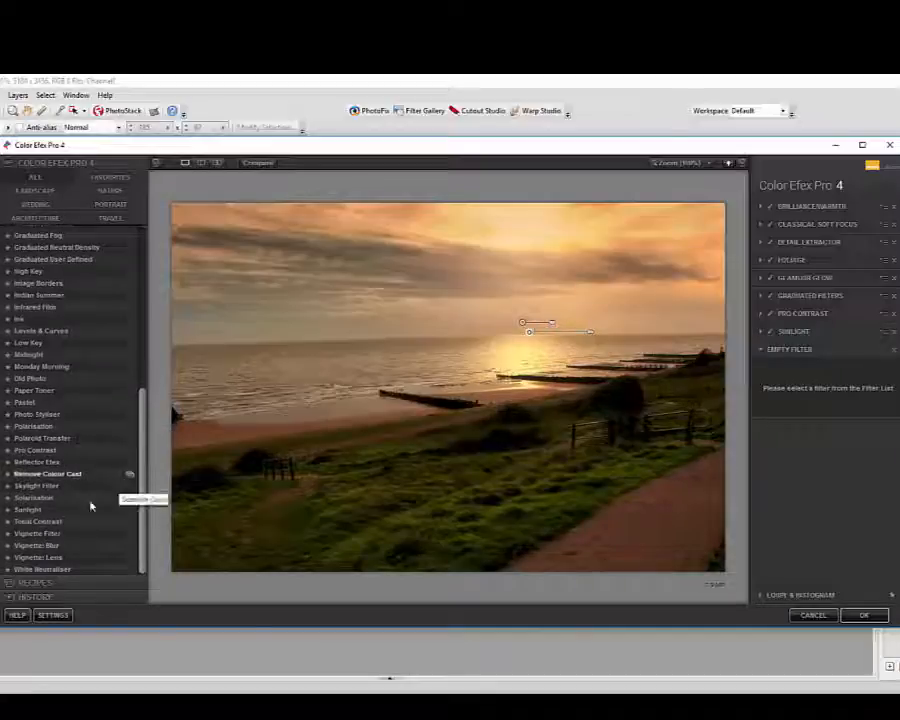
click(33, 522)
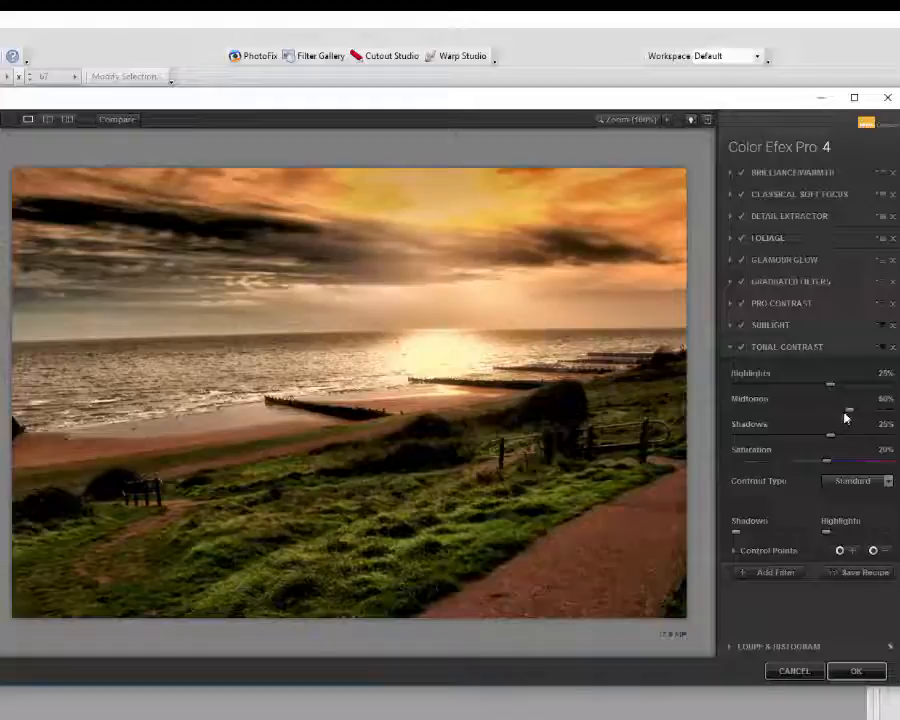
drag(853, 410, 893, 417)
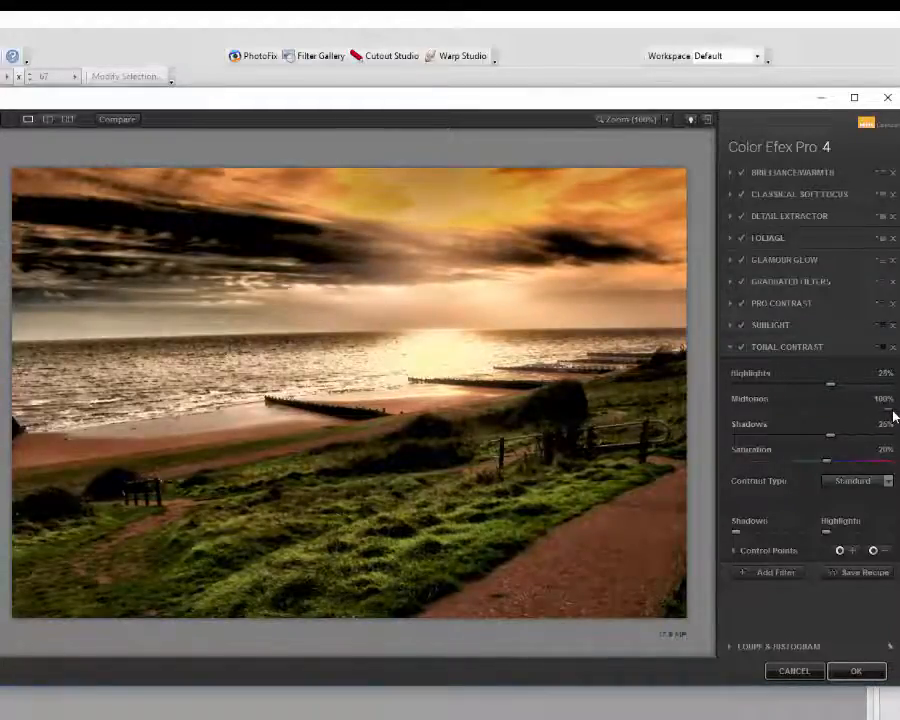
drag(893, 417, 727, 410)
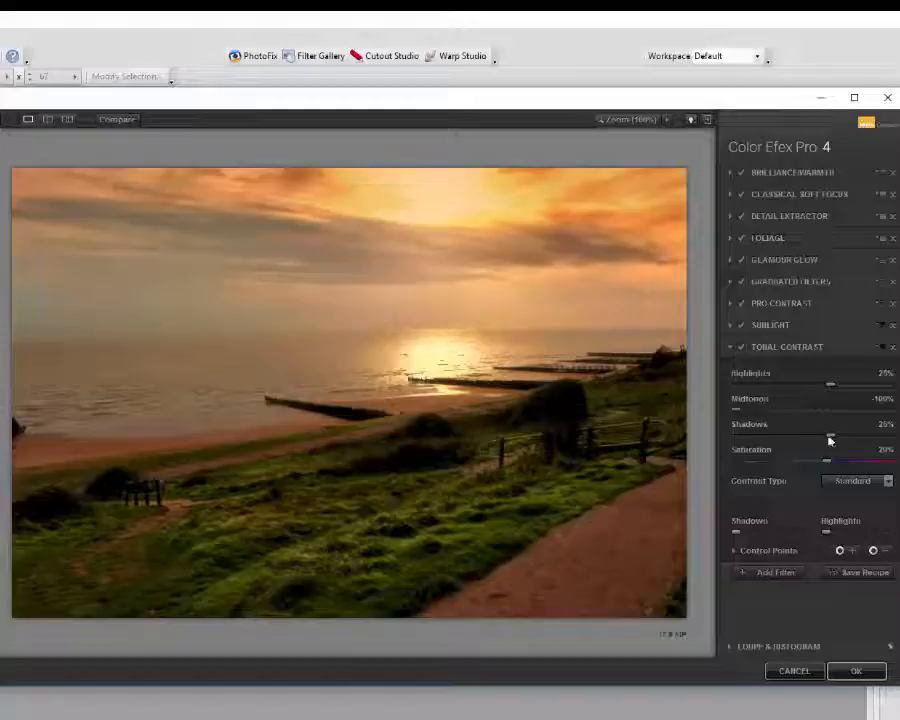
drag(832, 439, 745, 447)
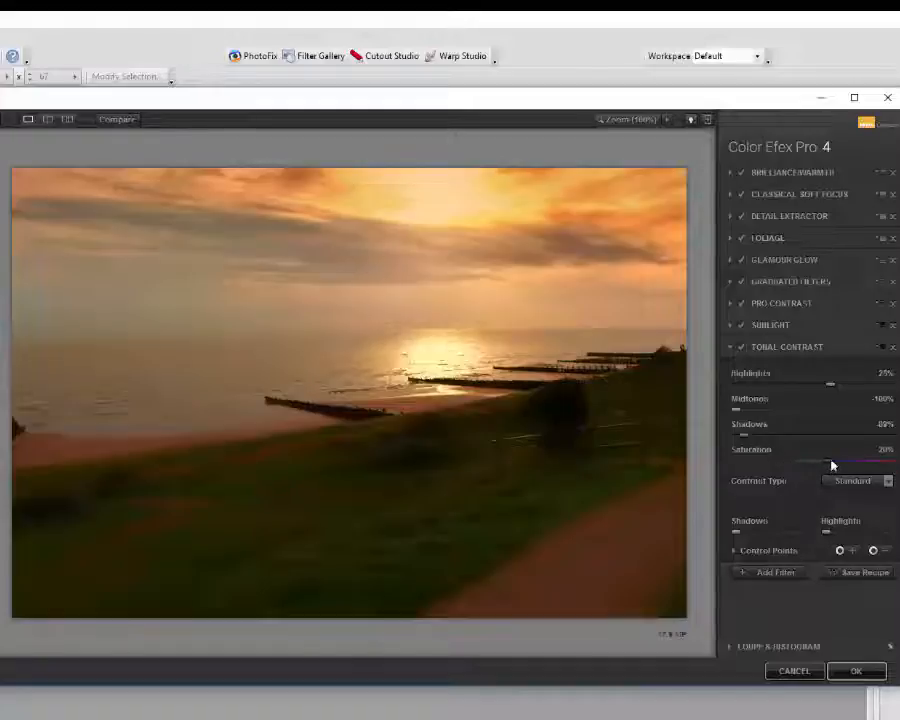
drag(832, 465, 896, 464)
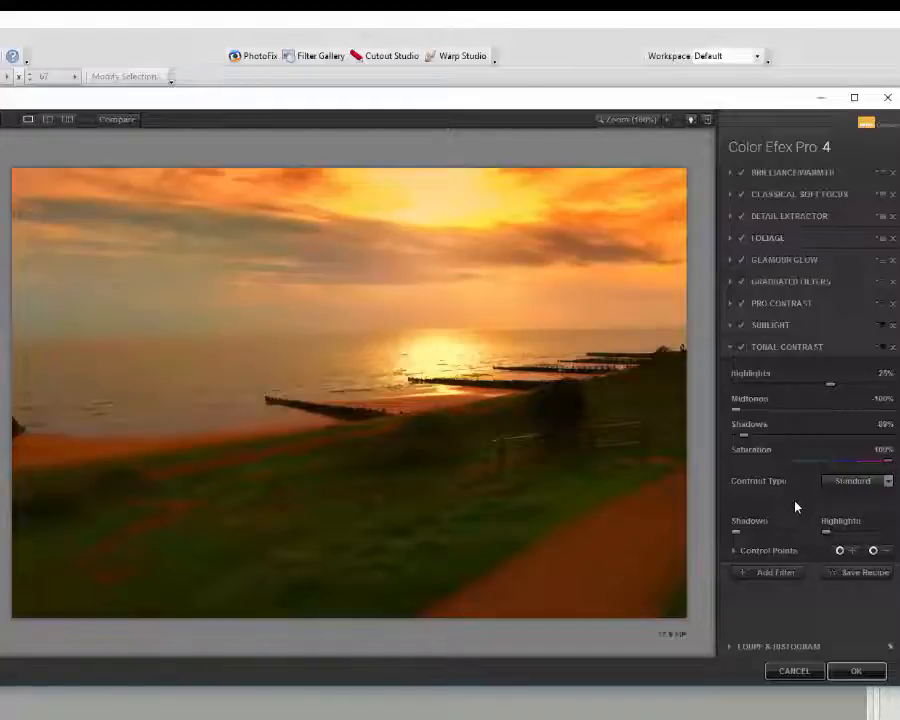
click(845, 552)
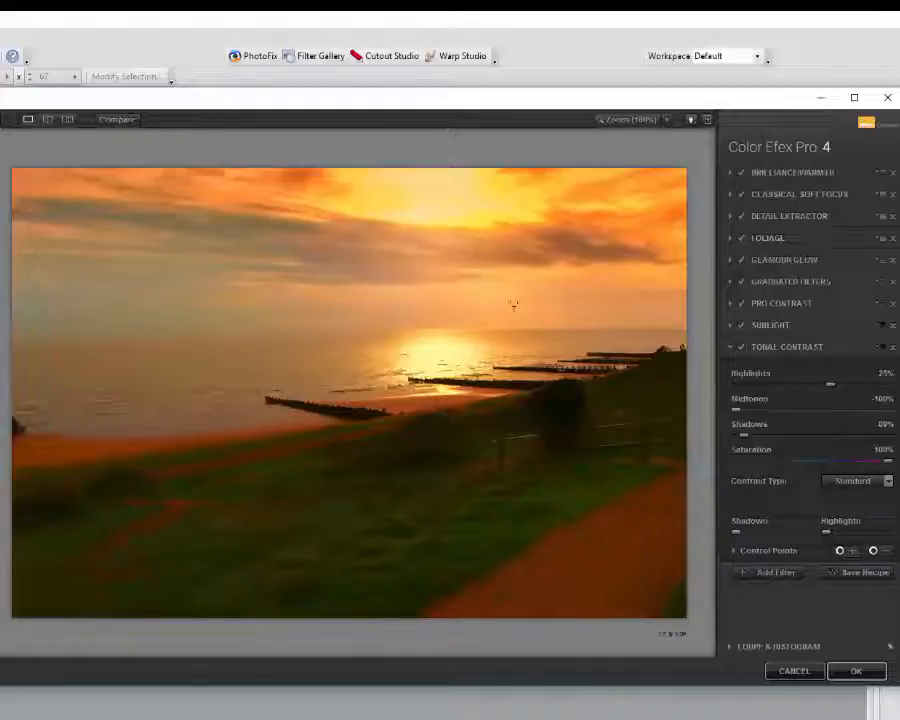
click(432, 208)
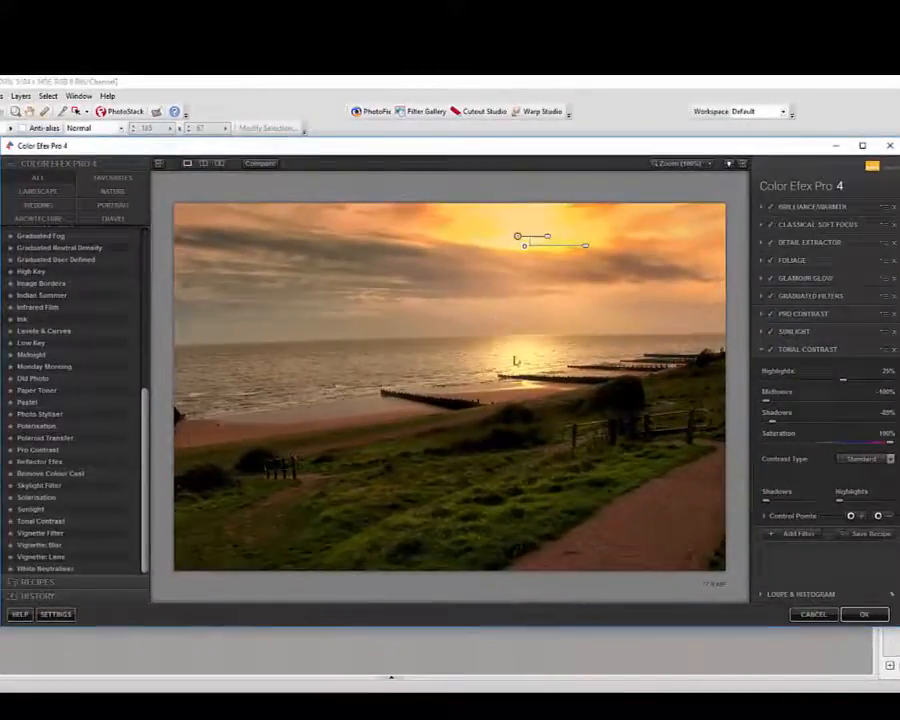
Add a Darken/Lighten Centre filter with shape 1, Centre Luminosity 0%, Border Luminosity 31% and Centre Size 63%.
click(801, 535)
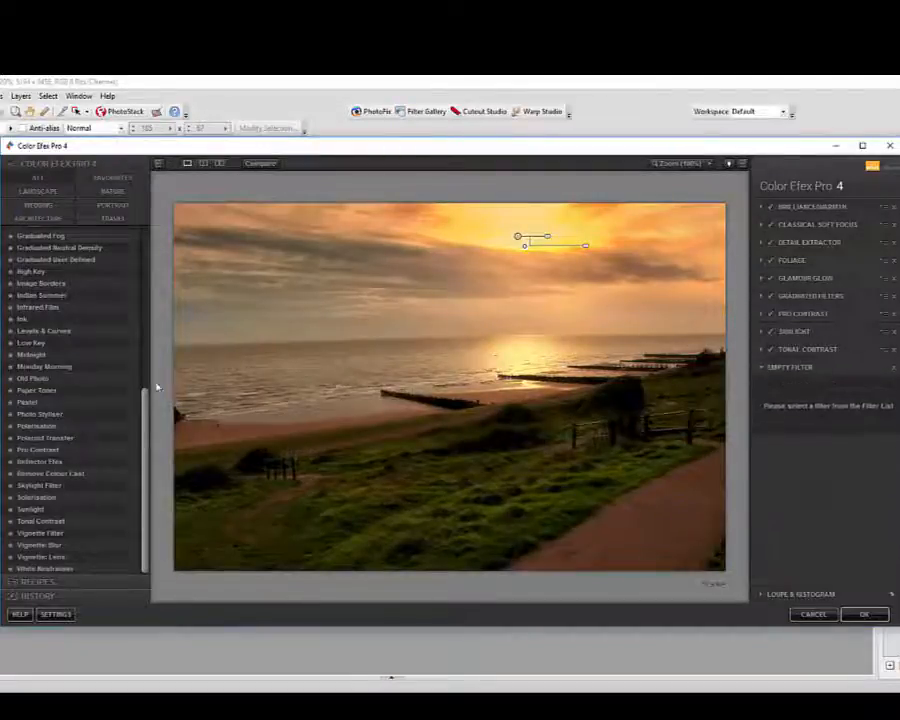
drag(145, 410, 151, 270)
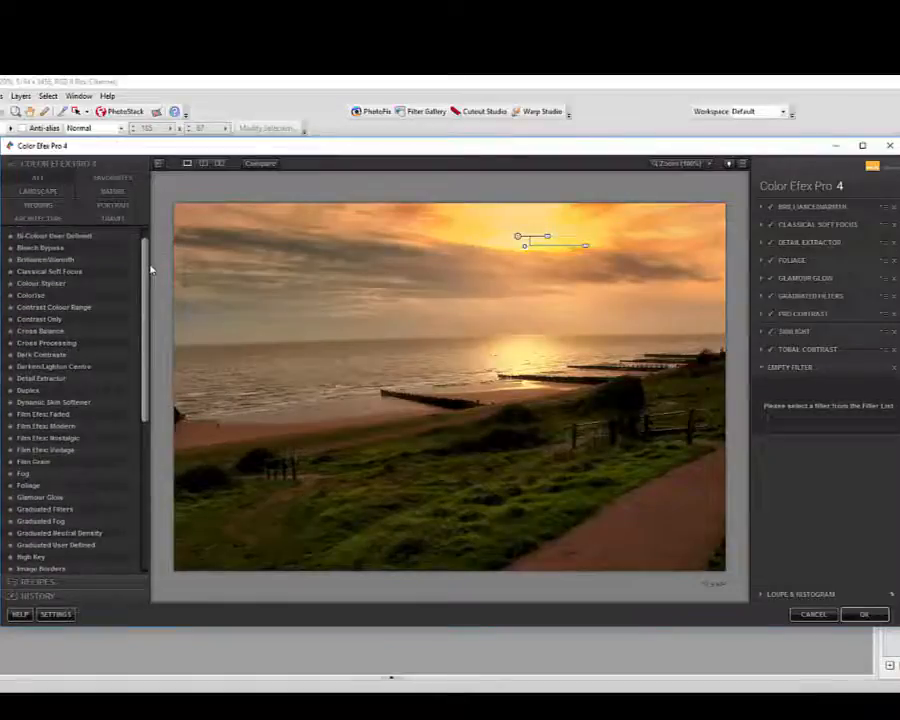
click(47, 369)
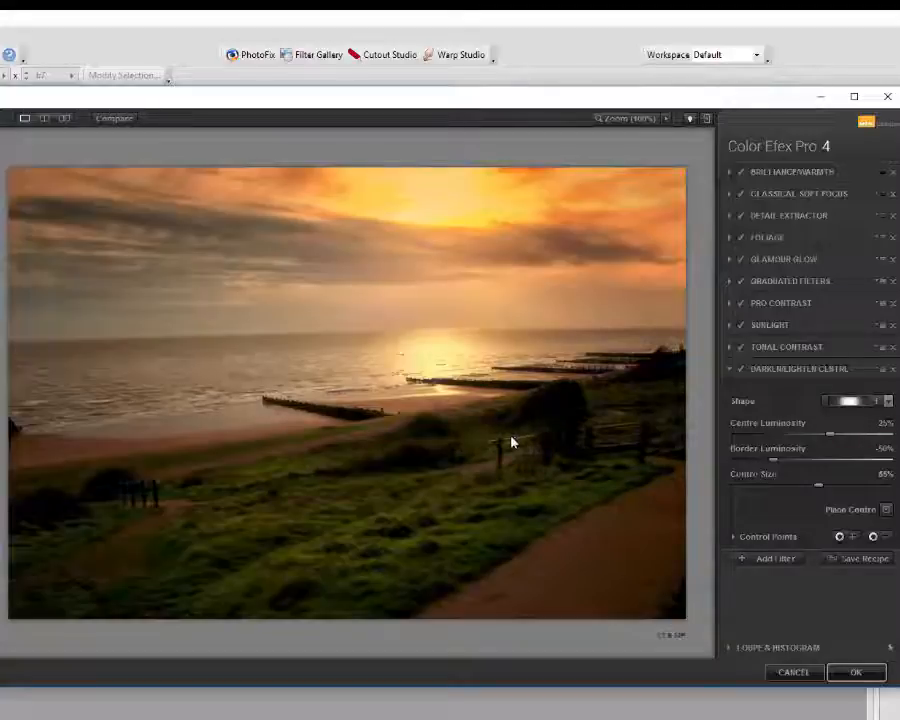
click(888, 402)
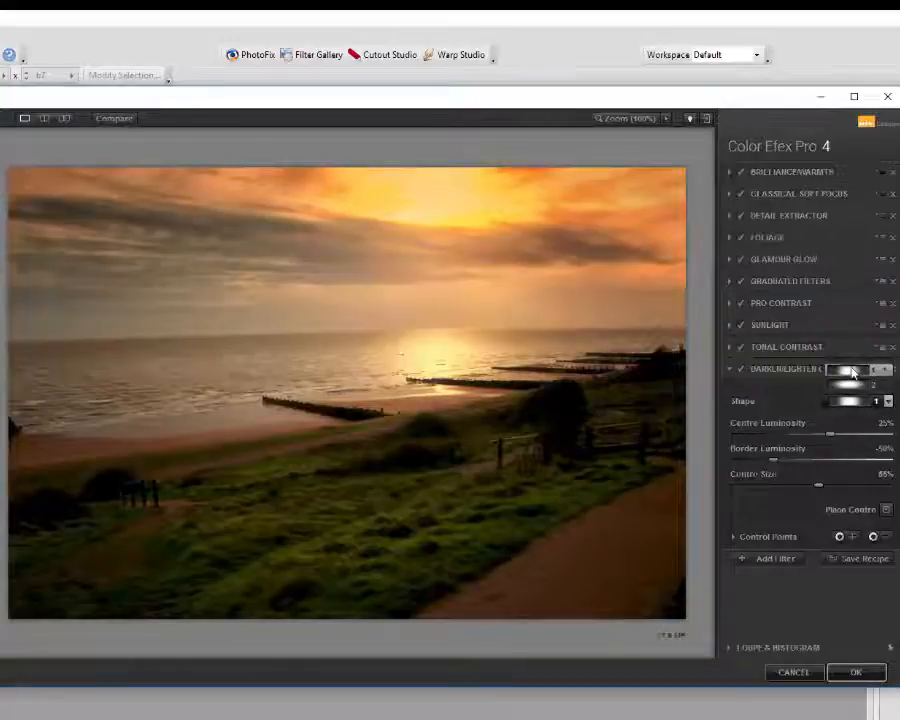
click(849, 385)
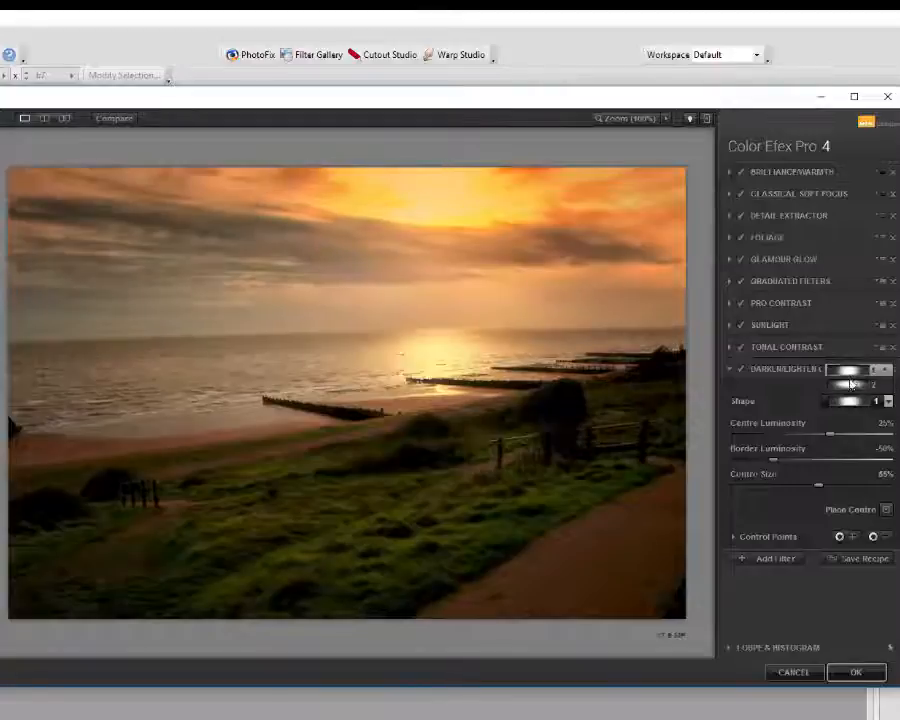
click(845, 371)
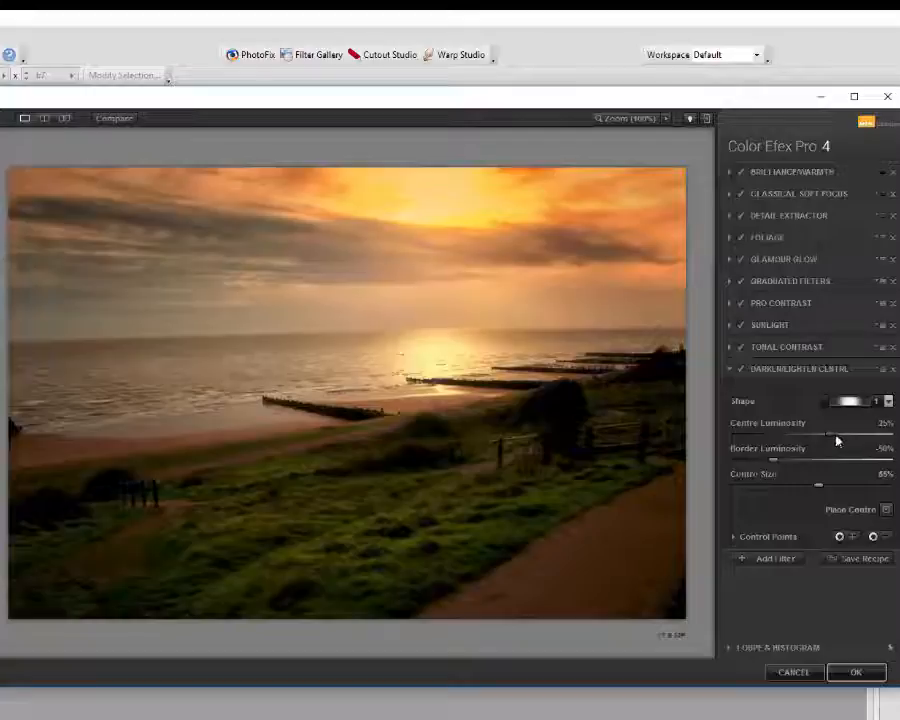
drag(832, 439, 813, 437)
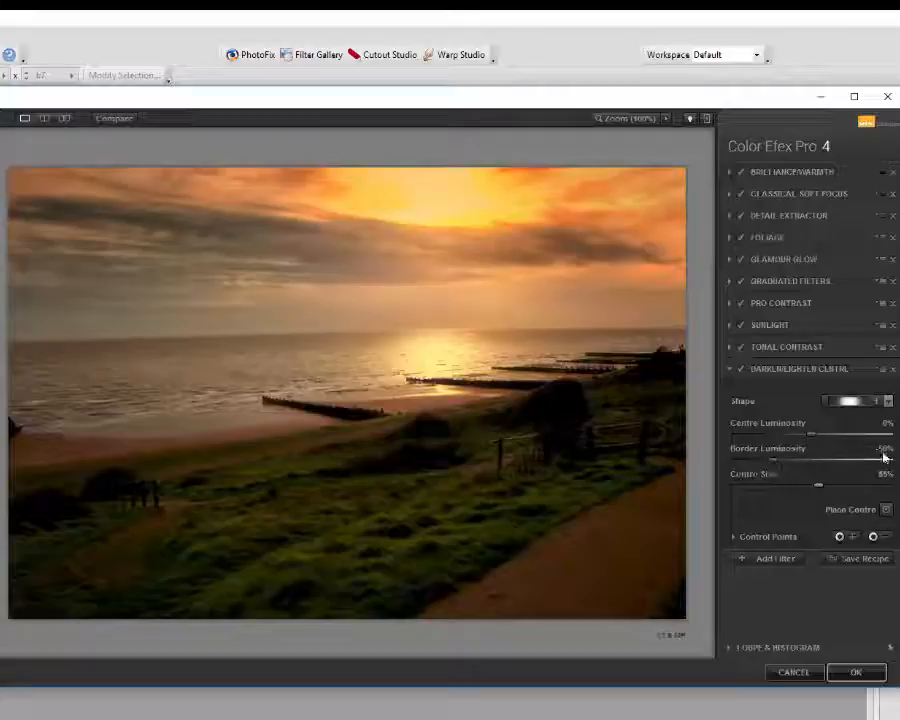
drag(776, 463, 827, 464)
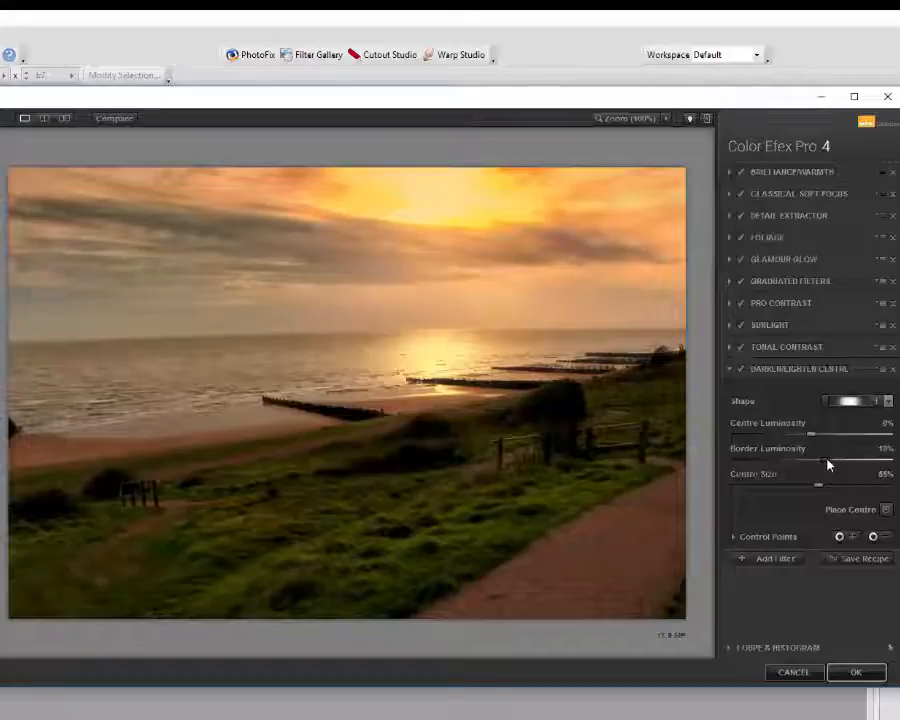
drag(836, 462, 838, 461)
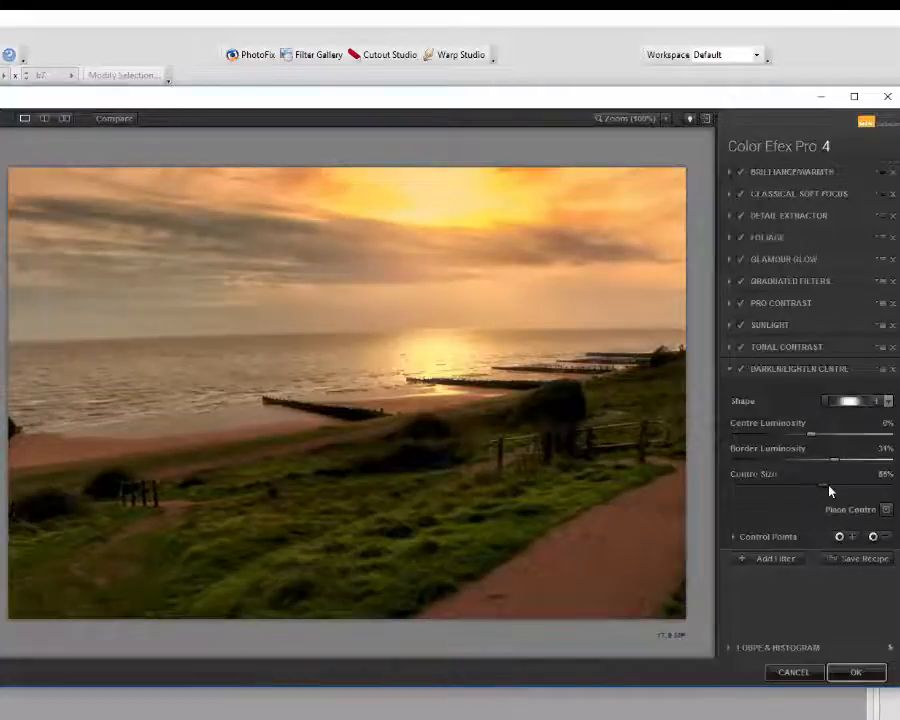
drag(828, 490, 836, 491)
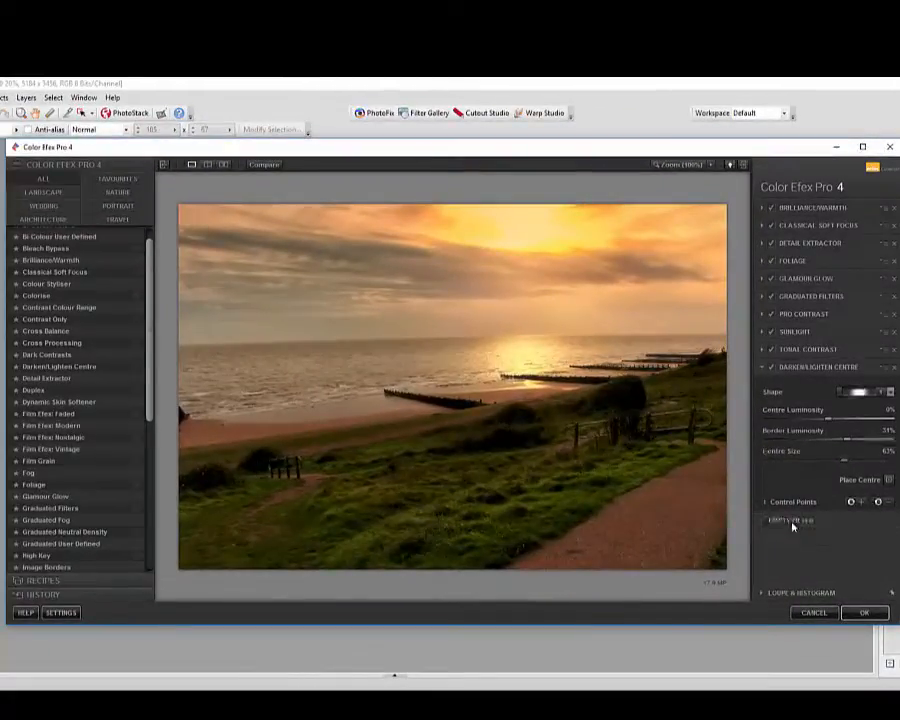
Add a Cross Processing filter using method B02 with Strength 10%.
click(795, 522)
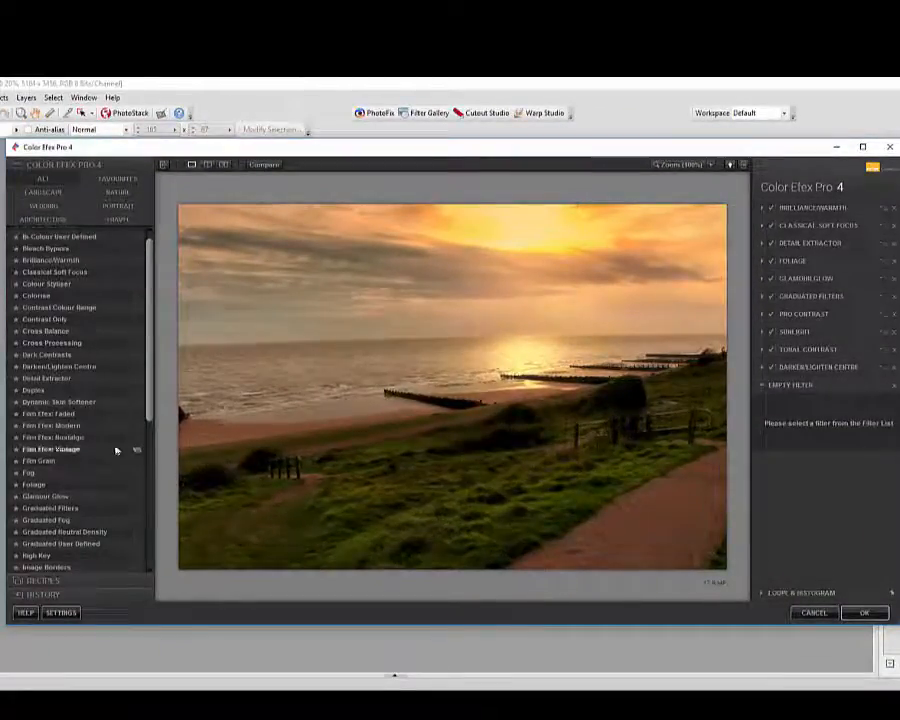
click(60, 346)
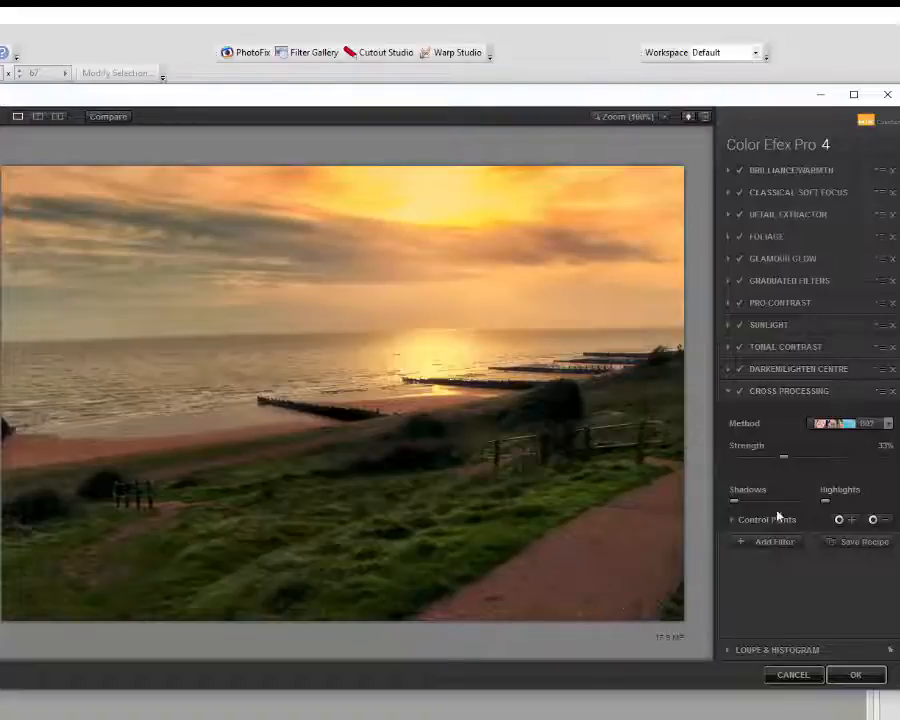
click(889, 424)
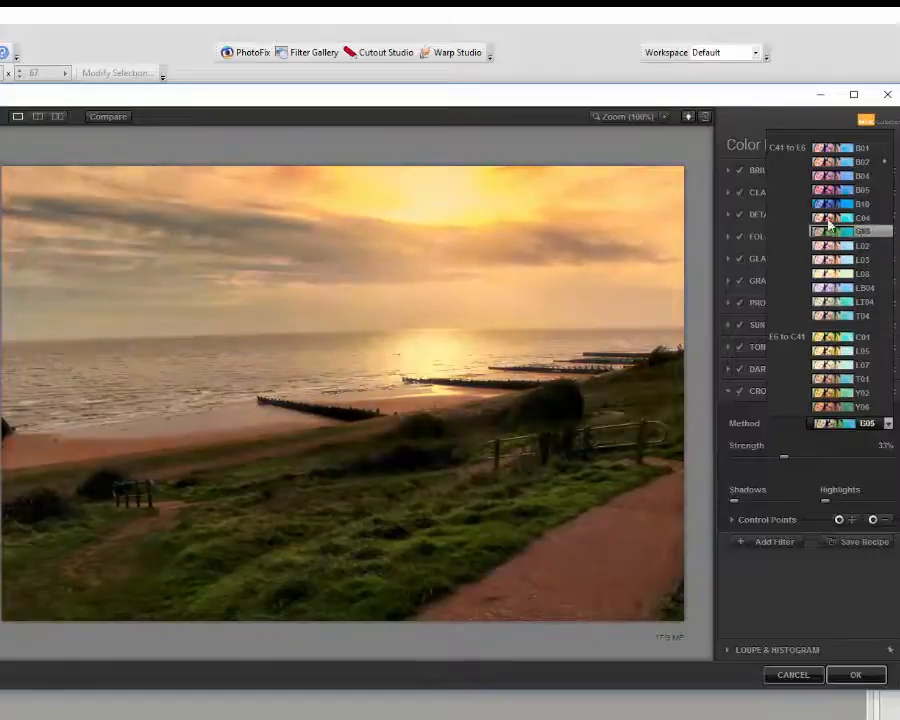
click(837, 164)
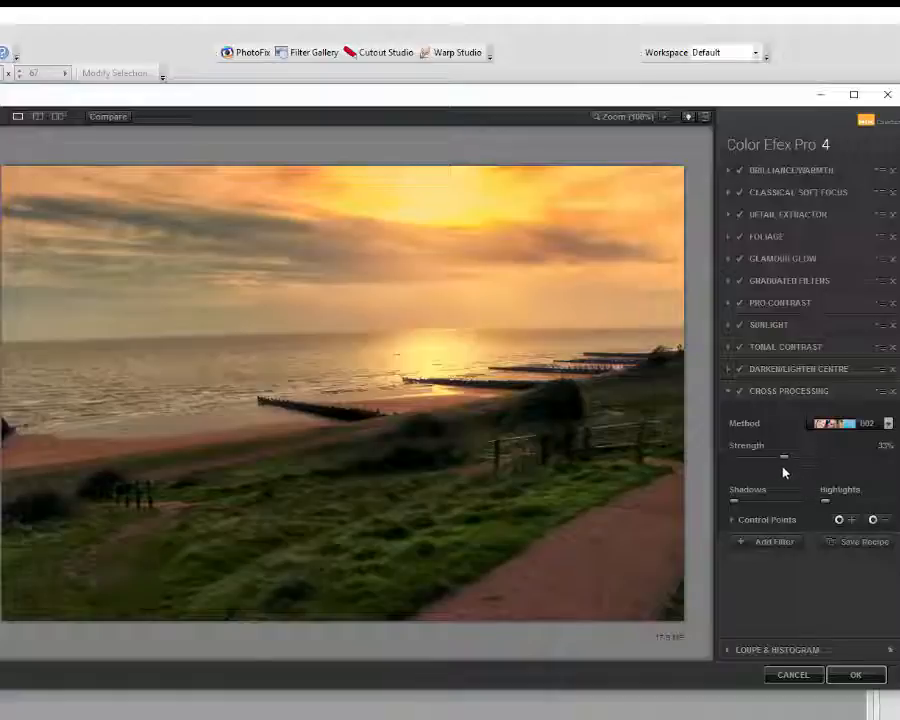
drag(784, 462, 747, 462)
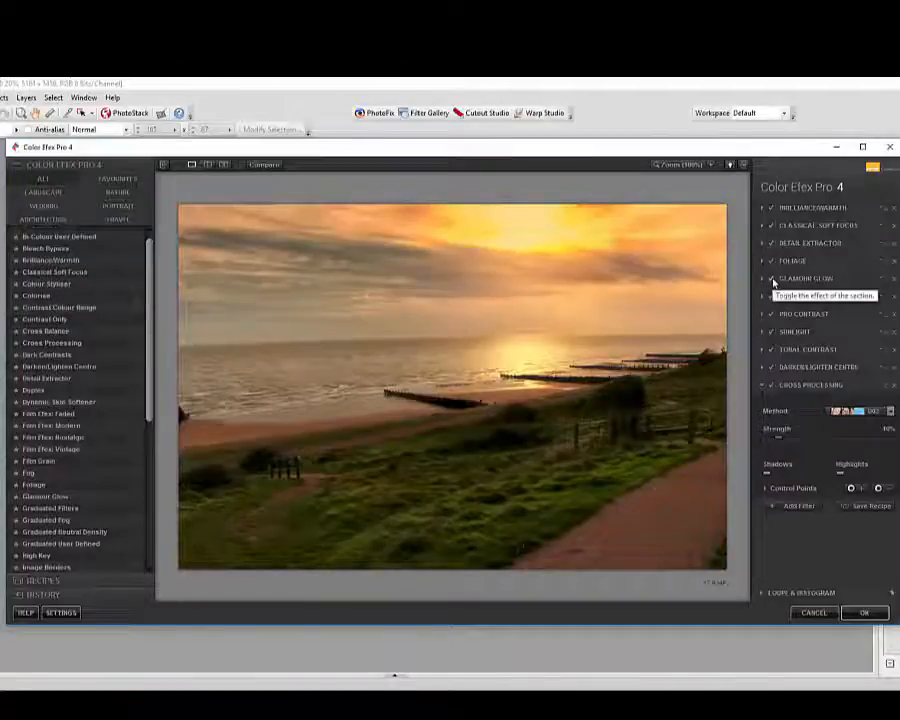
Switch the Glamour Glow, Foliage, Detail Extractor, Classical Soft Focus and Tonal Contrast filters off and back on to compare their effects.
click(772, 280)
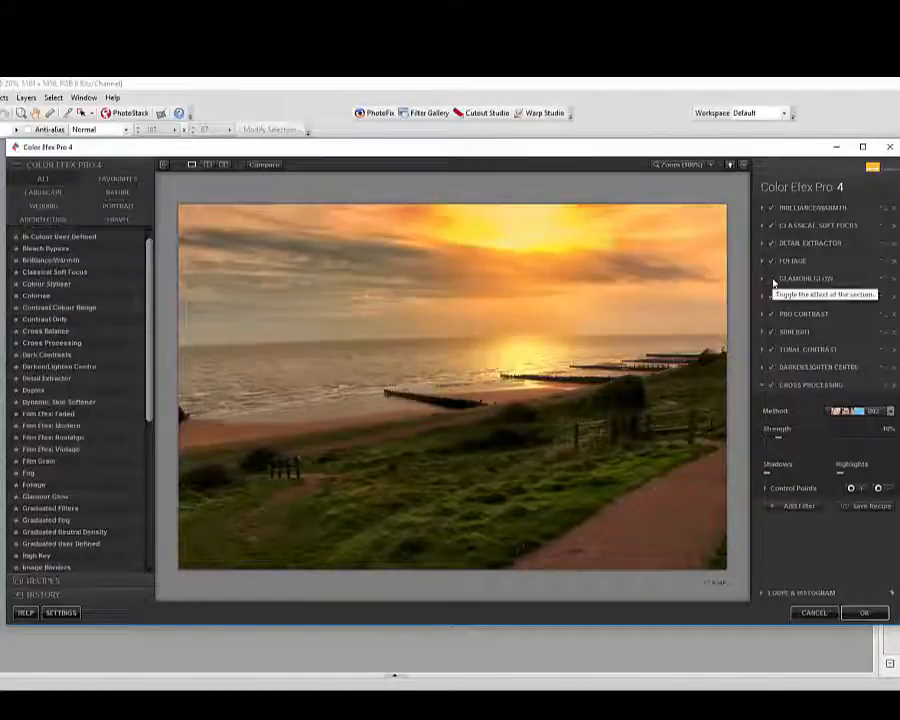
click(771, 244)
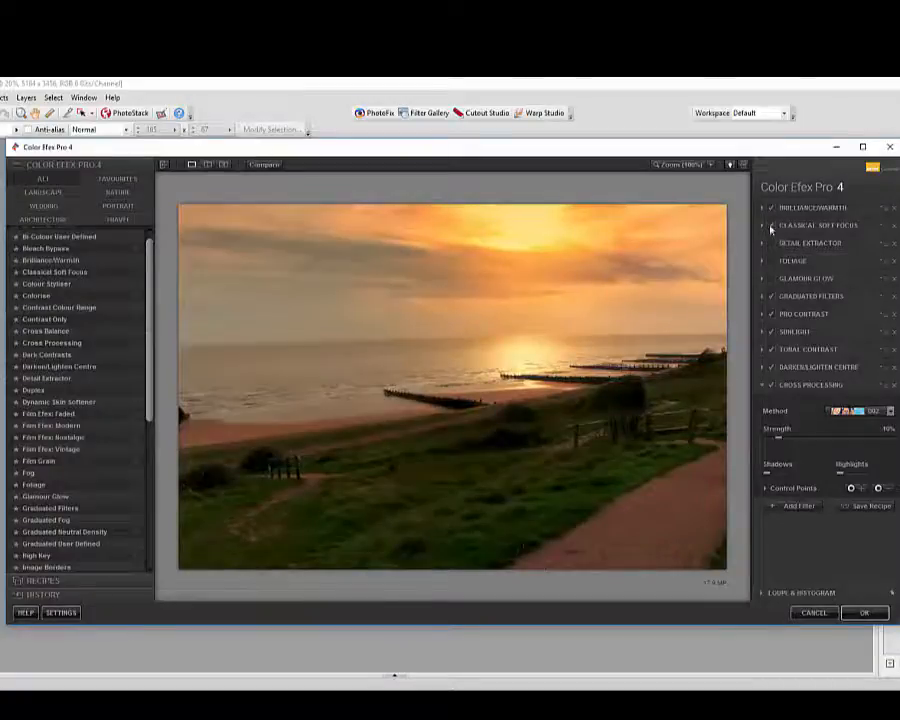
click(771, 227)
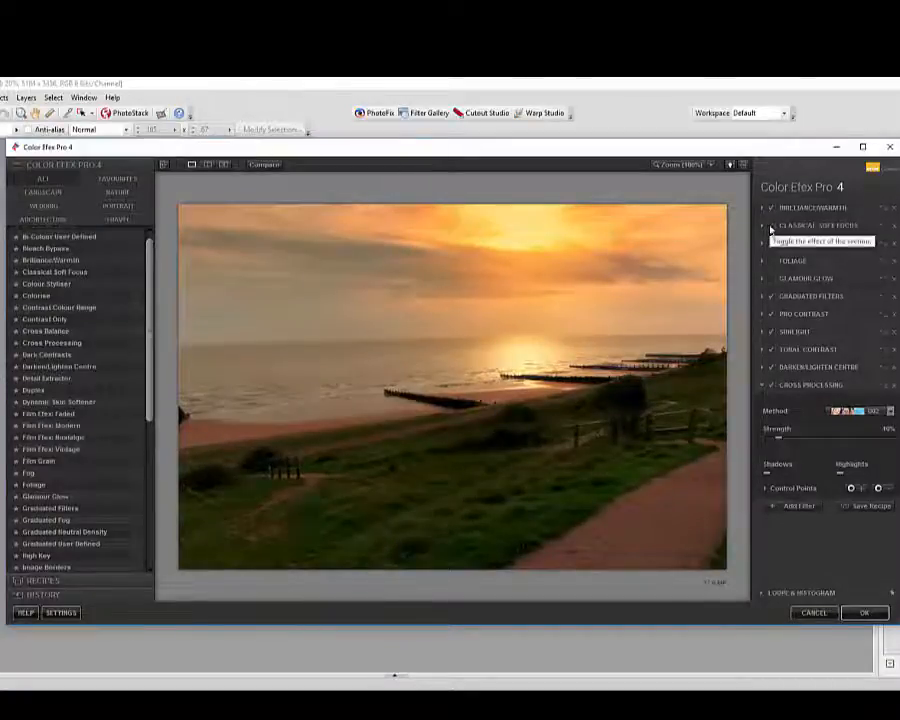
click(771, 350)
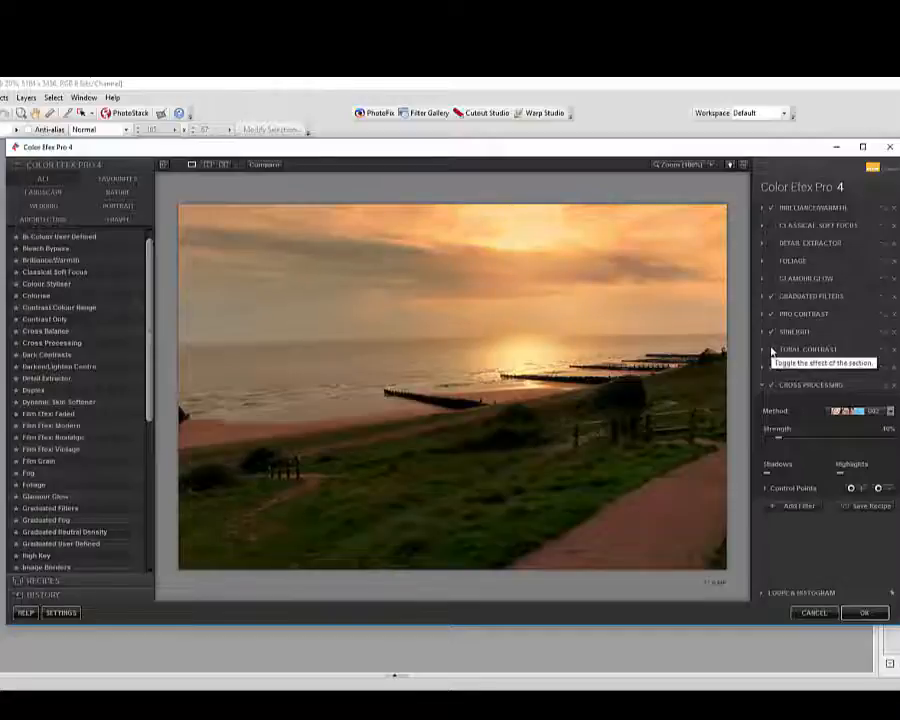
click(771, 350)
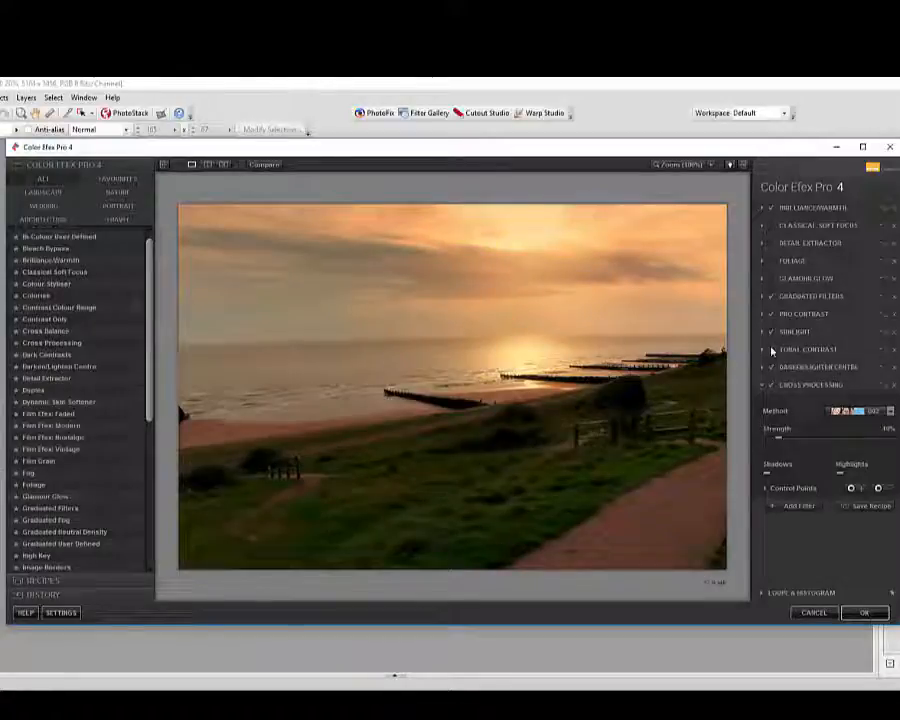
click(771, 261)
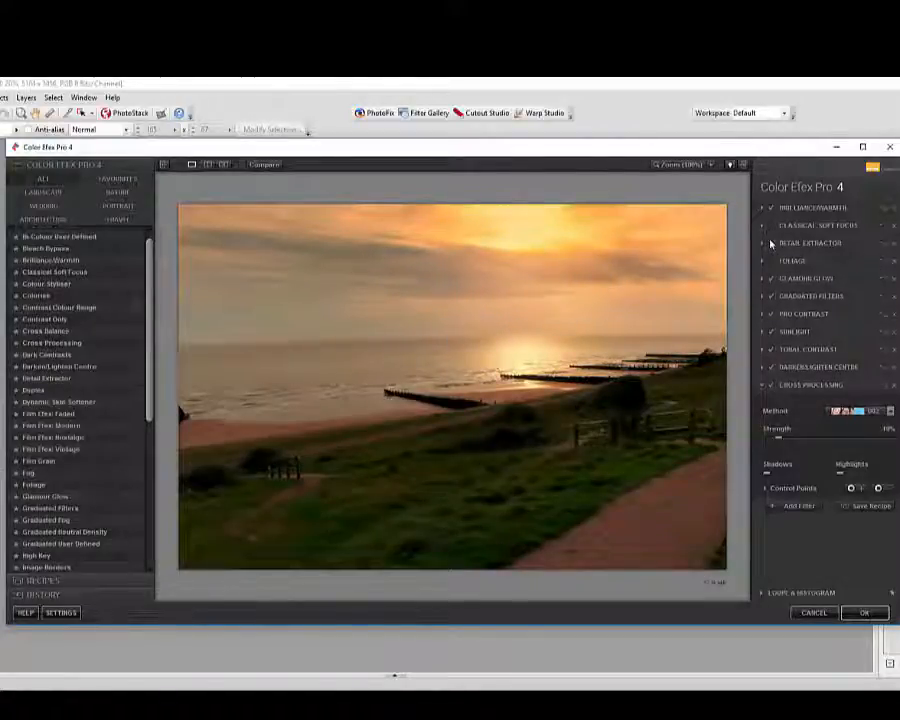
click(771, 227)
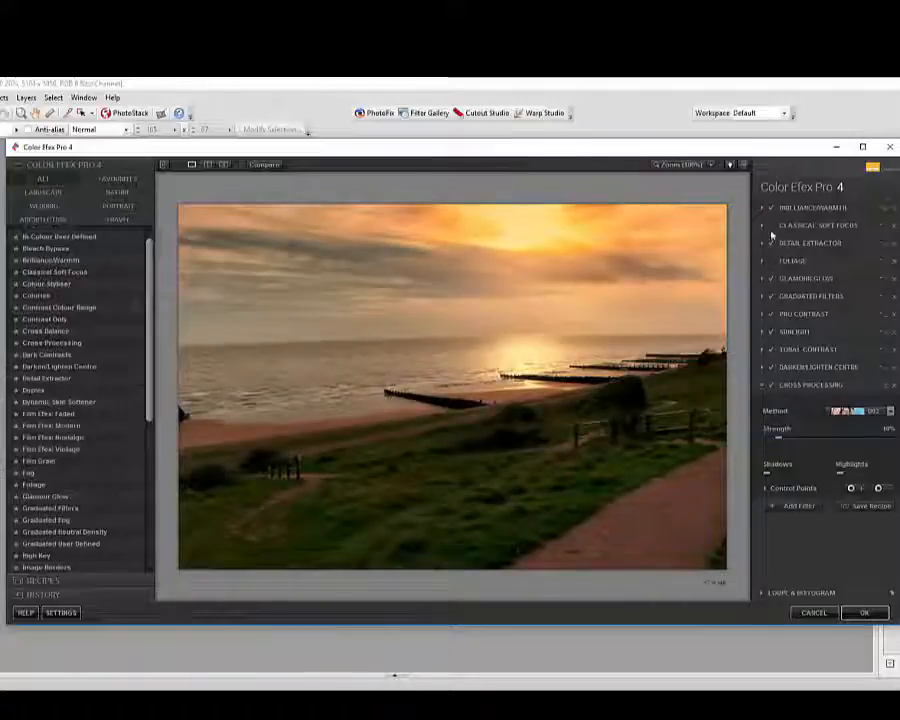
click(771, 261)
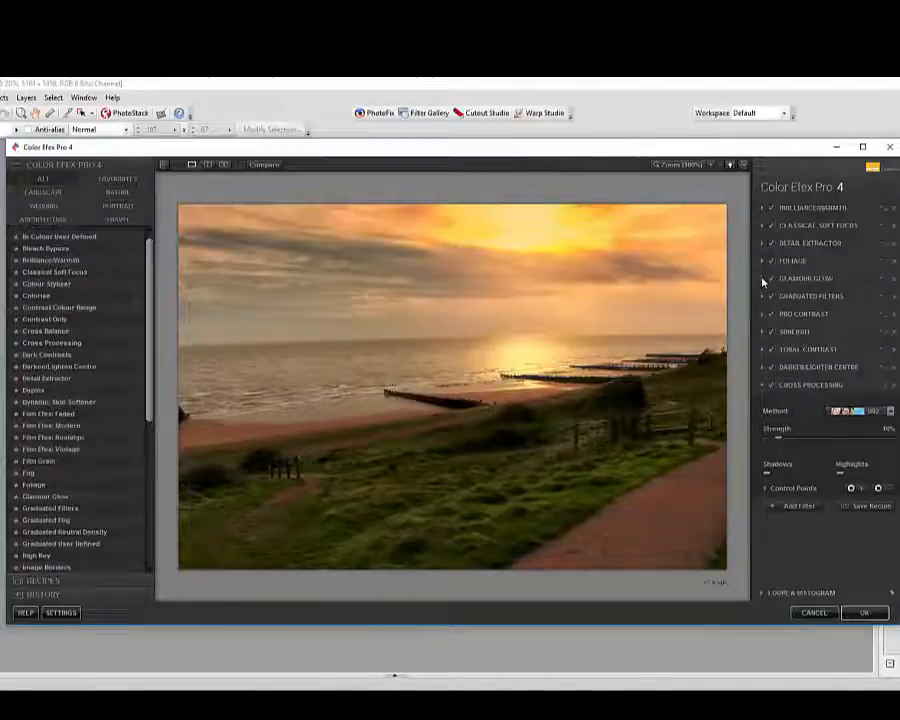
Review the Glamour Glow and Sunlight settings and apply the whole filter stack to the photo.
click(763, 279)
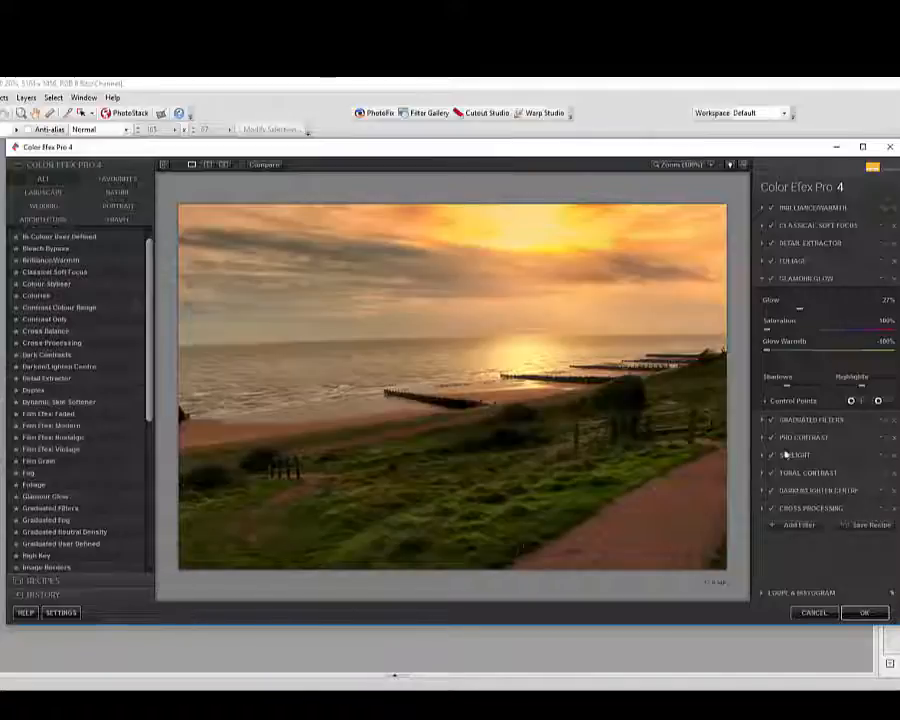
click(762, 456)
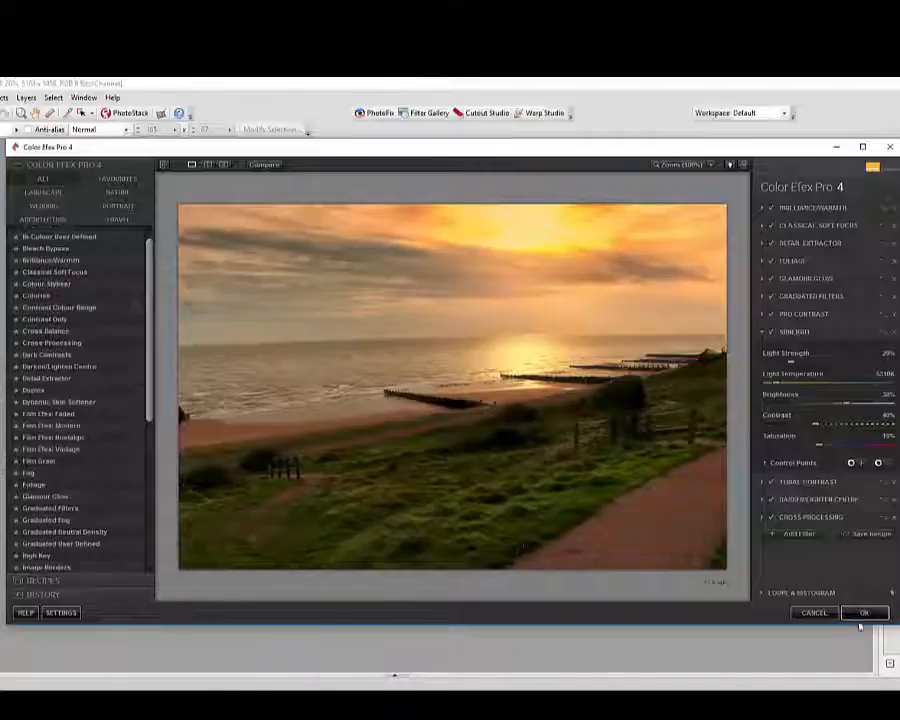
click(862, 613)
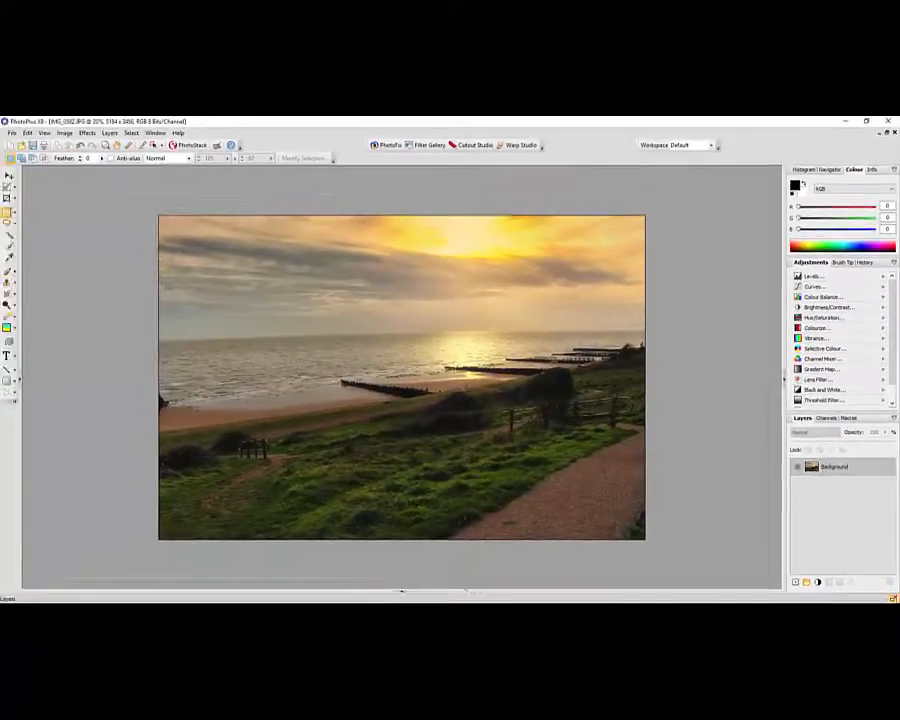
Compare the filtered IMG_0582.JPG with Walton beach 20-12-15-remixed.jpg by switching between the two open documents, ending on IMG_0582.JPG.
click(402, 594)
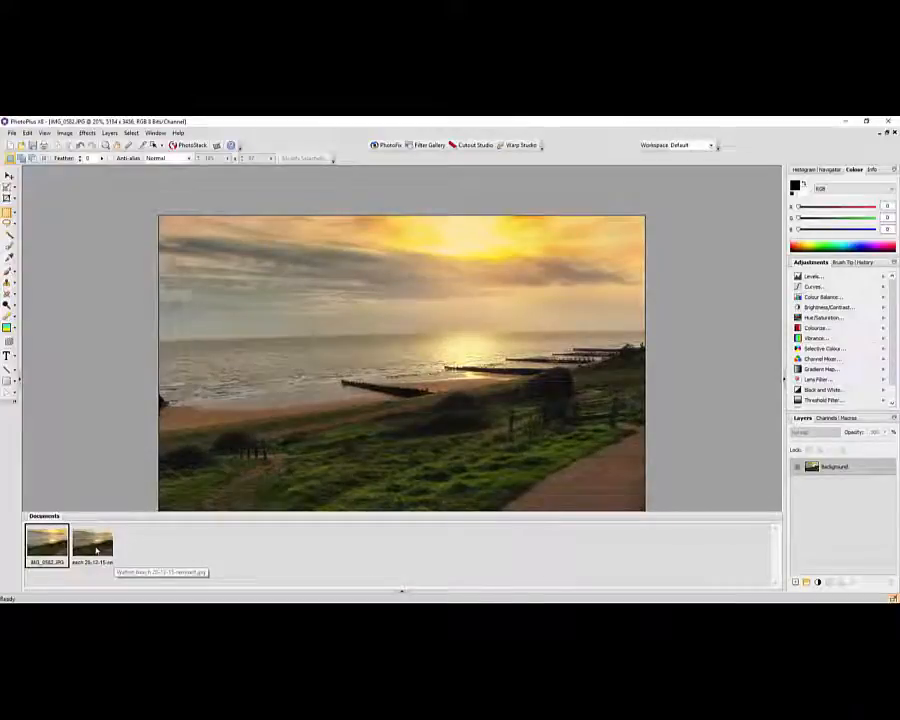
click(95, 545)
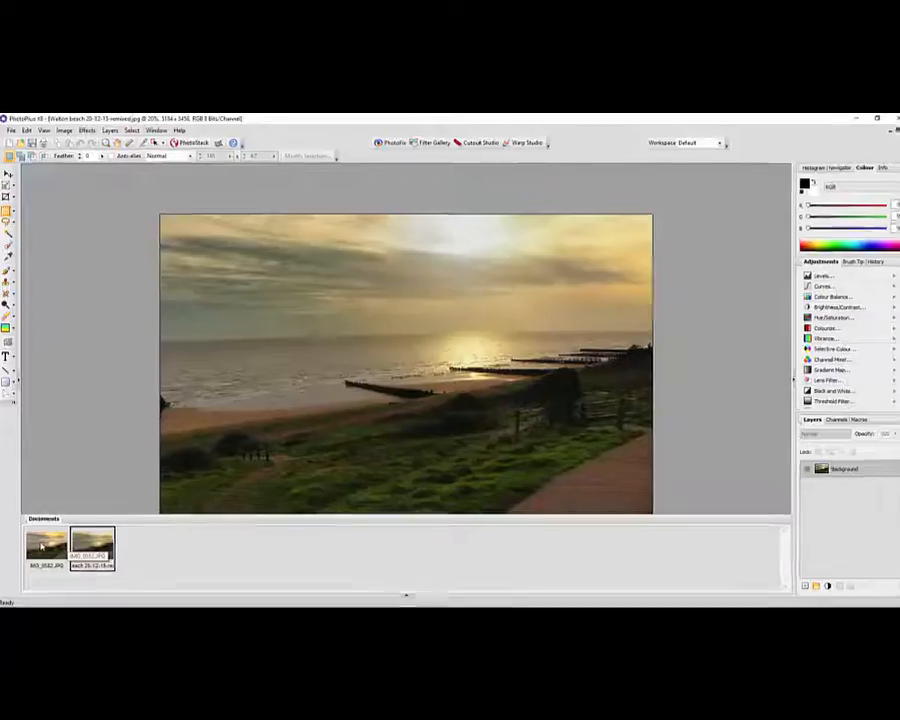
click(45, 547)
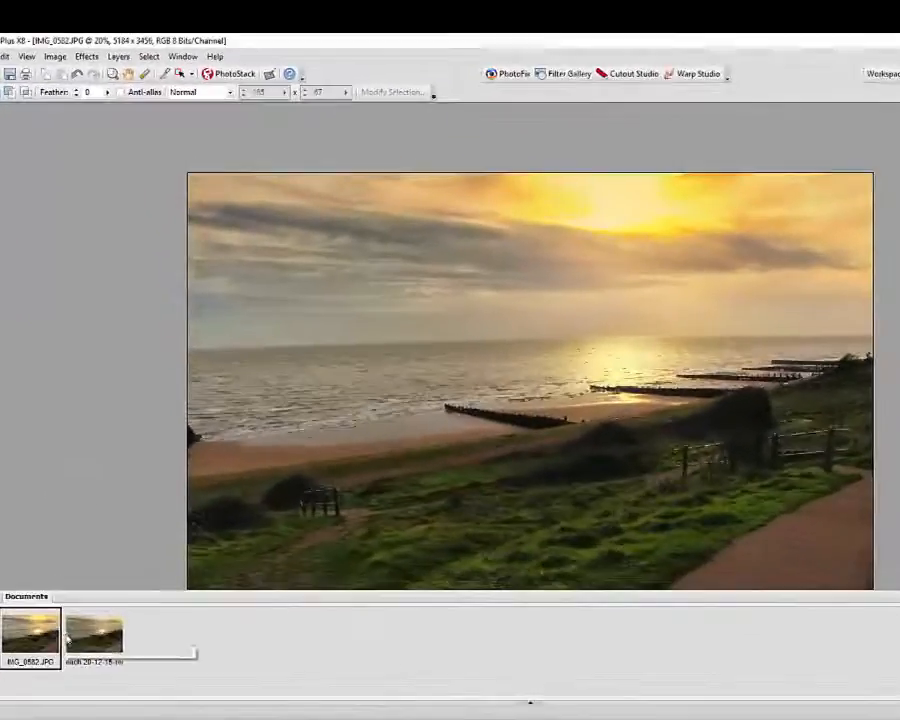
click(85, 549)
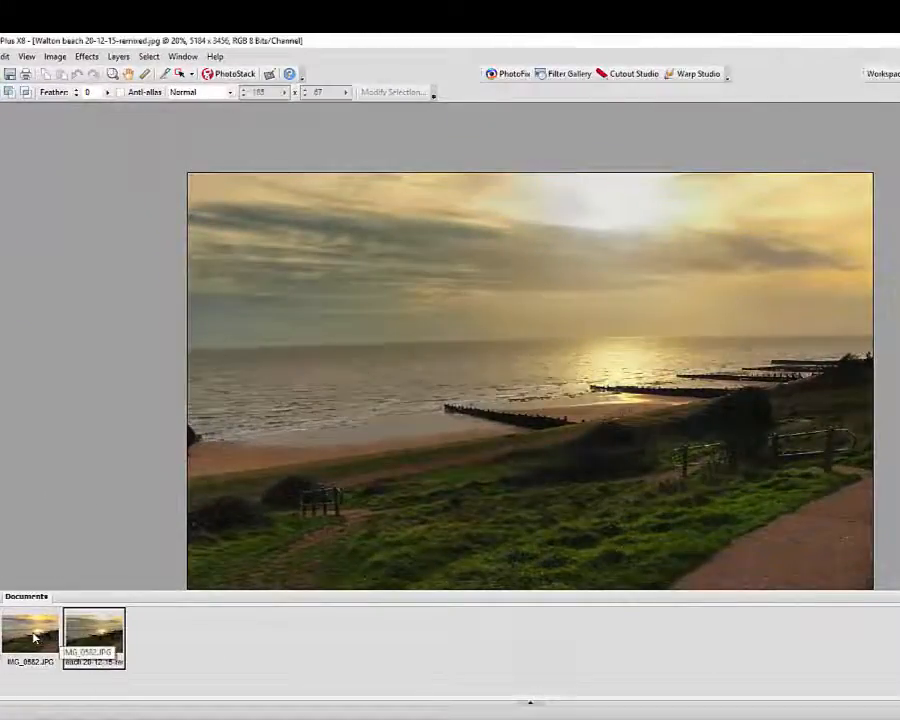
click(33, 638)
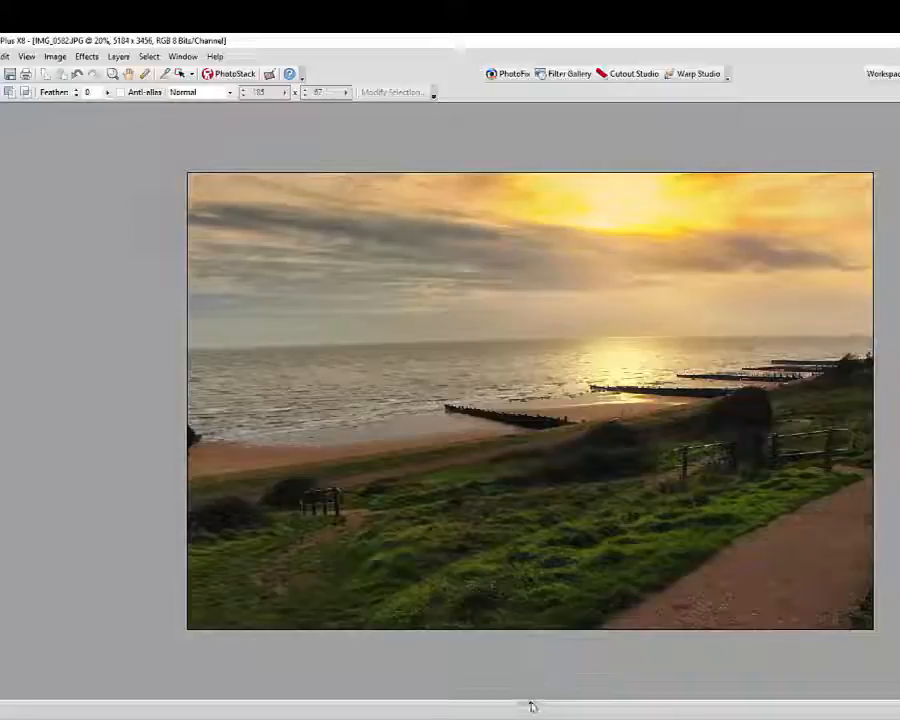
mouse_move(531, 703)
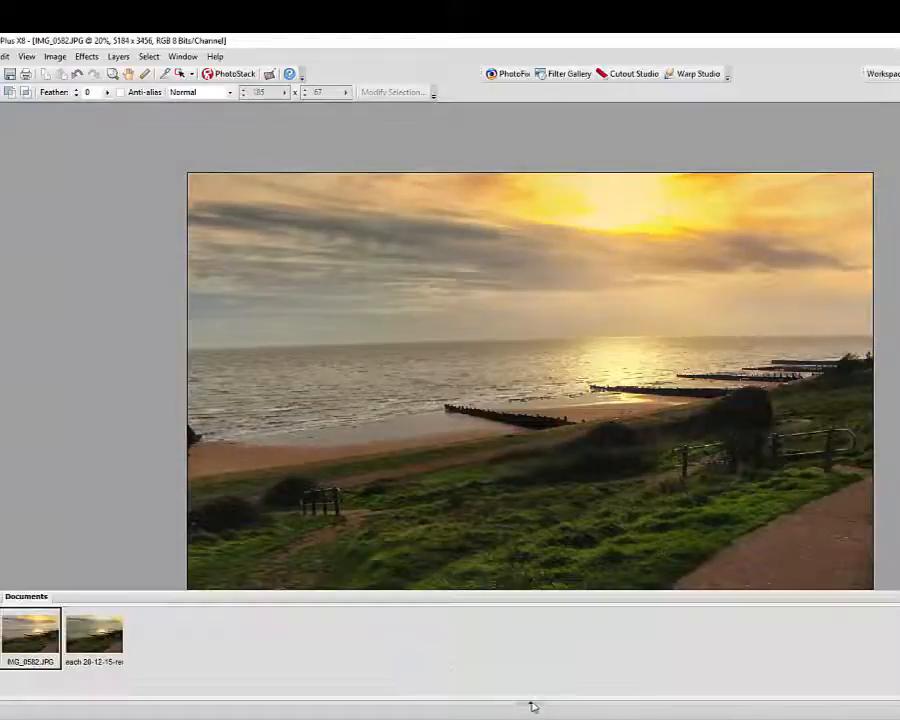
click(118, 637)
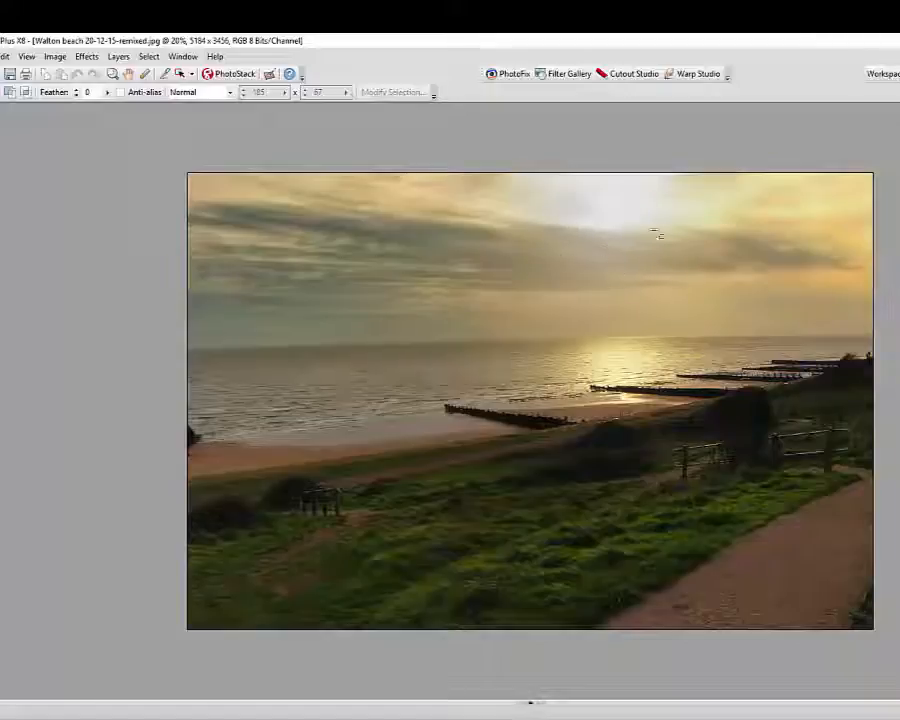
click(529, 705)
click(42, 628)
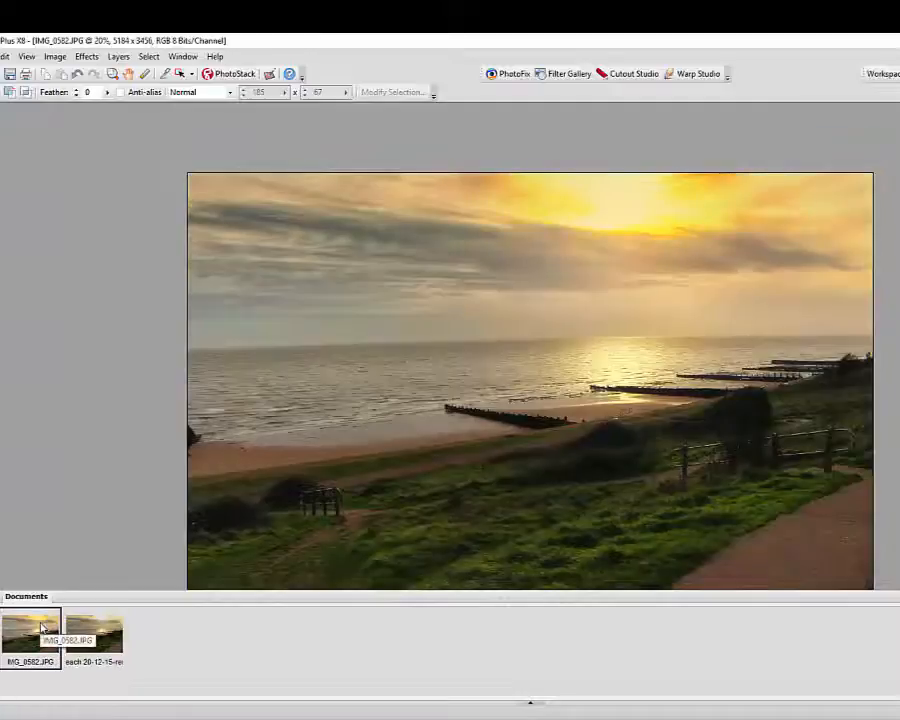